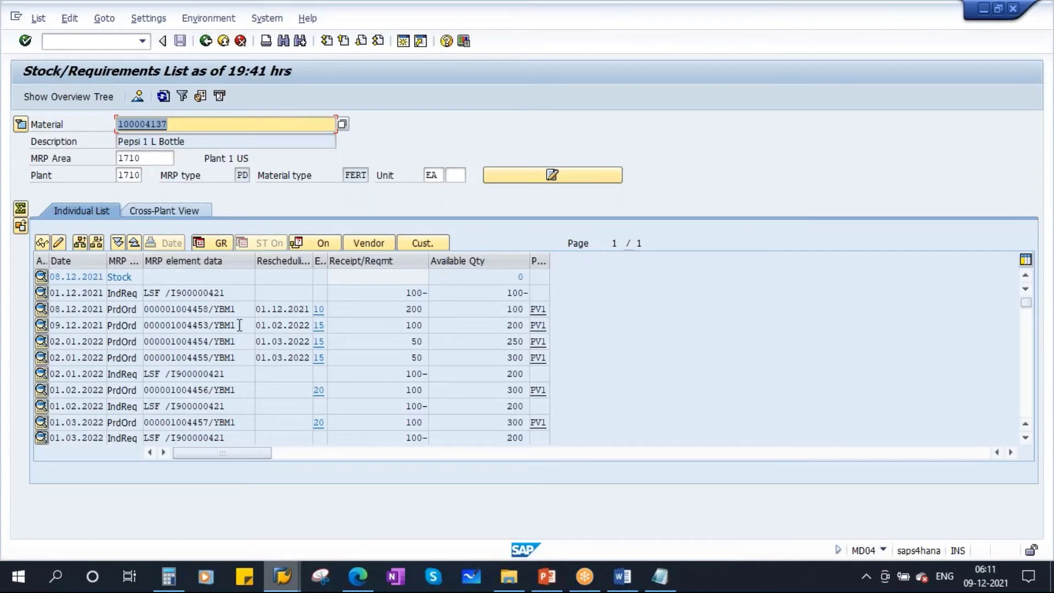
# Step: Open the Pepsi 1 L Bottle production order dated 09.12.2021 for changing with transaction CO02
pyautogui.moveTo(209, 325); pyautogui.dragTo(175, 327)
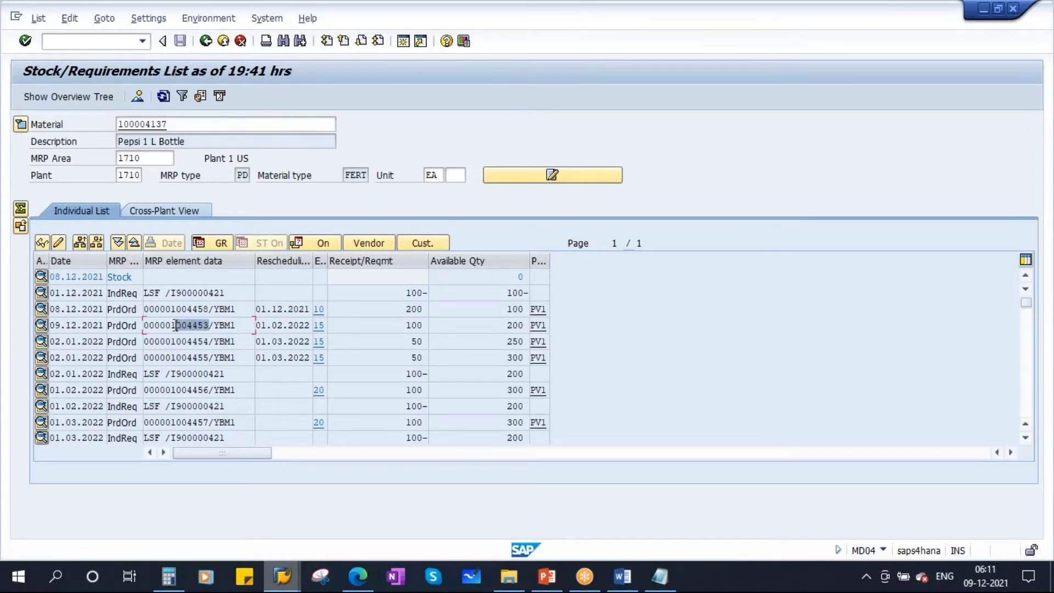
pyautogui.click(201, 423)
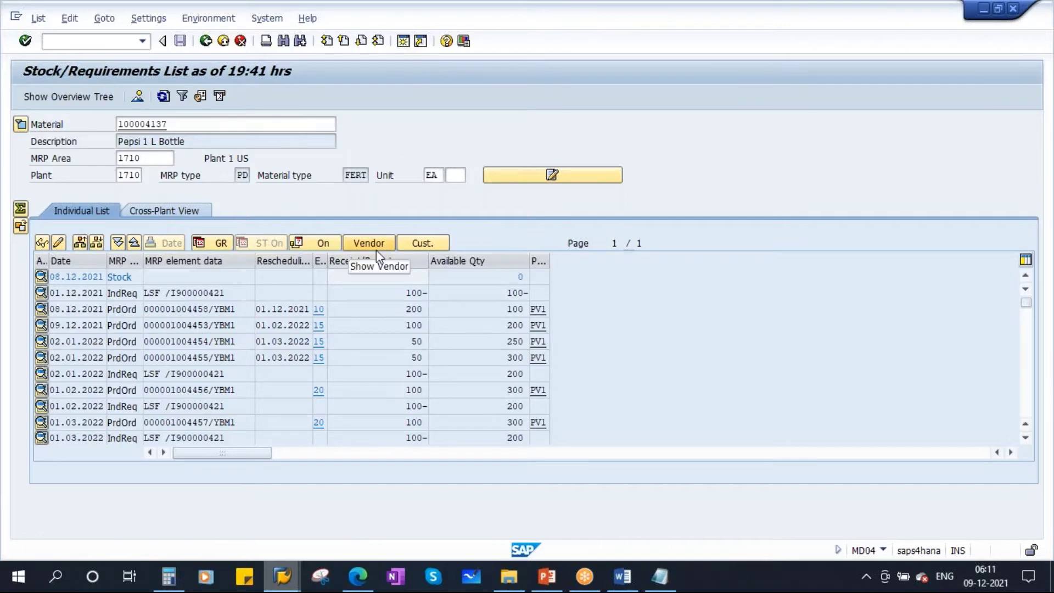
pyautogui.hotkey('shift', 'F3')
pyautogui.write('co')
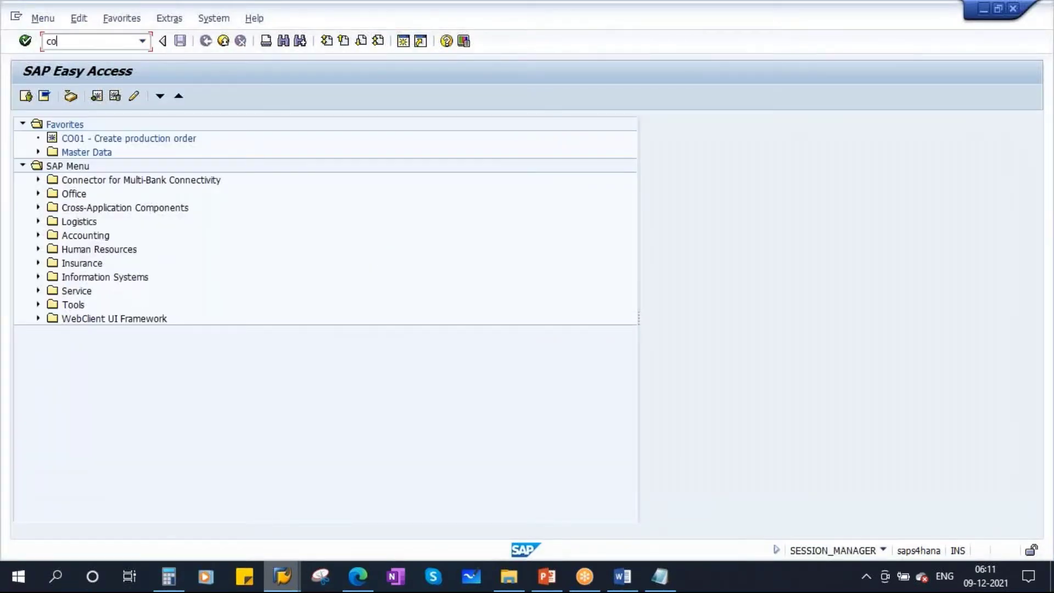
pyautogui.write('02')
pyautogui.press('Return')
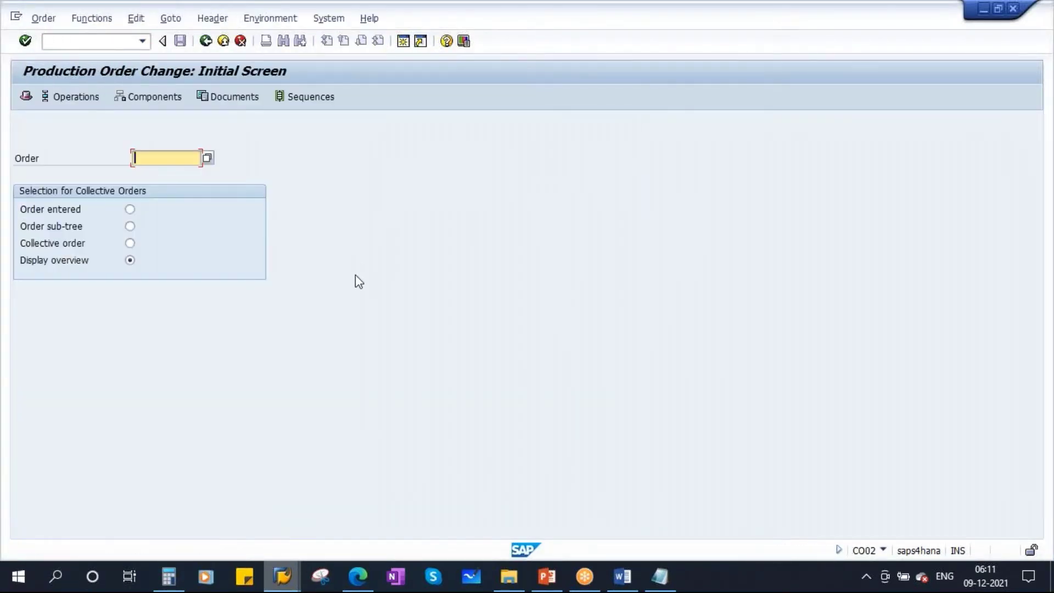
pyautogui.write('1004453')
pyautogui.press('Return')
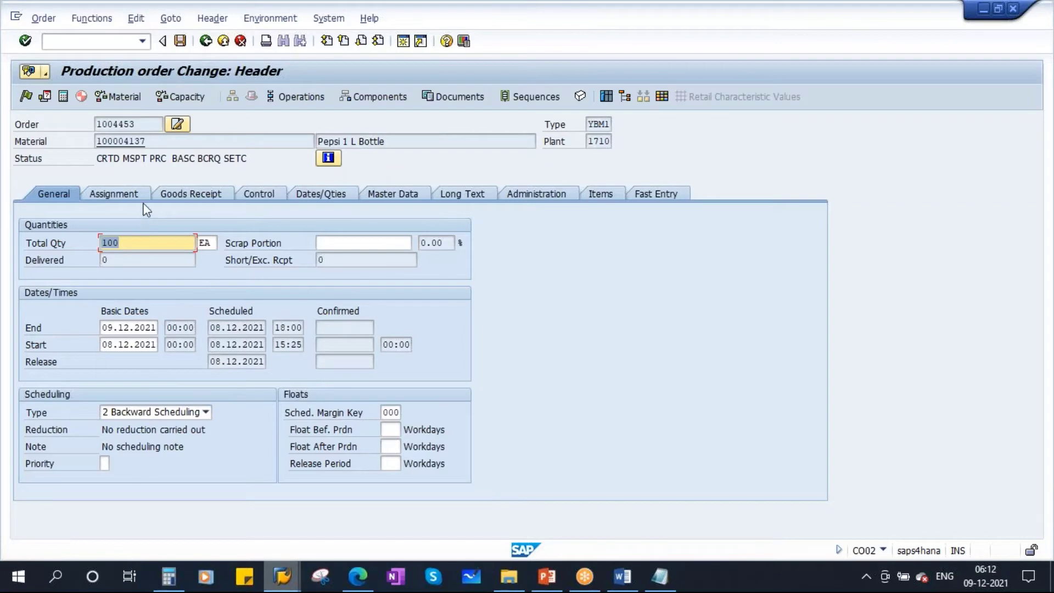
# Step: Compare the order's system status with the check results on the PowerPoint slide and examine the detailed MSPT status text
pyautogui.click(547, 576)
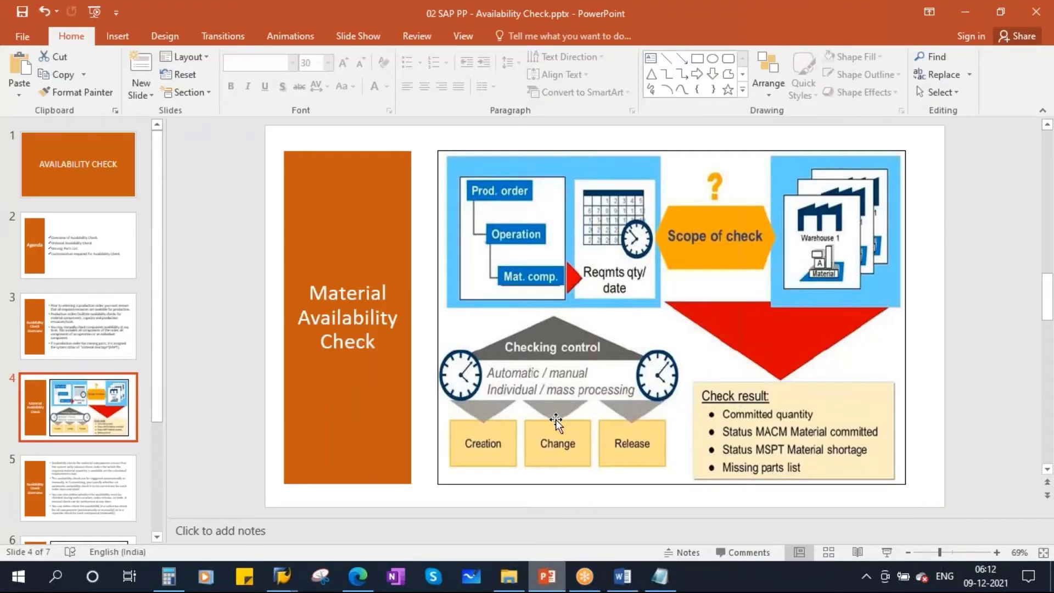
pyautogui.hotkey('alt', 'Tab')
pyautogui.moveTo(122, 158); pyautogui.dragTo(147, 158)
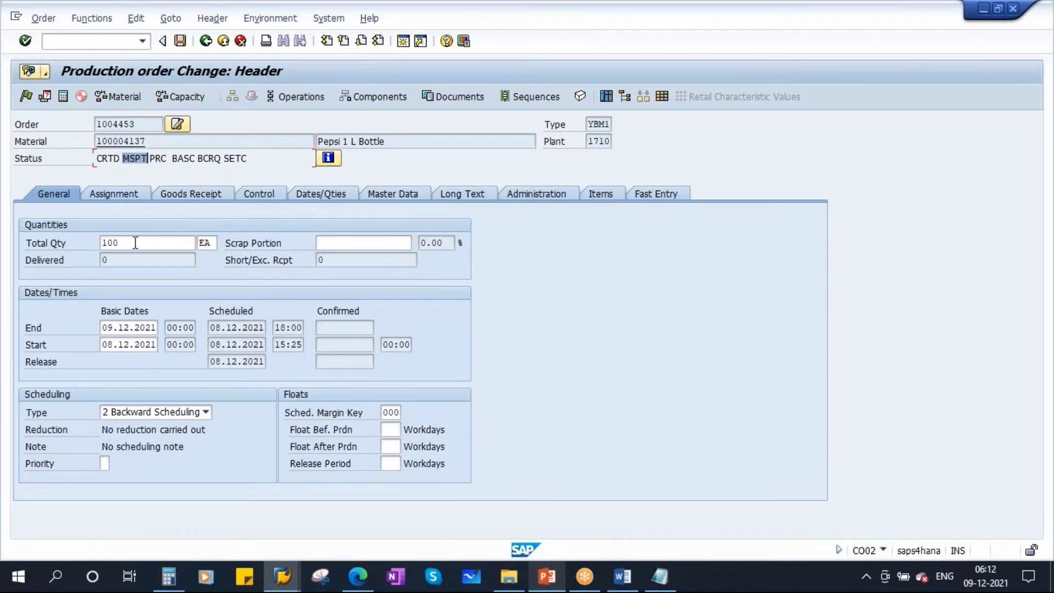
pyautogui.click(329, 158)
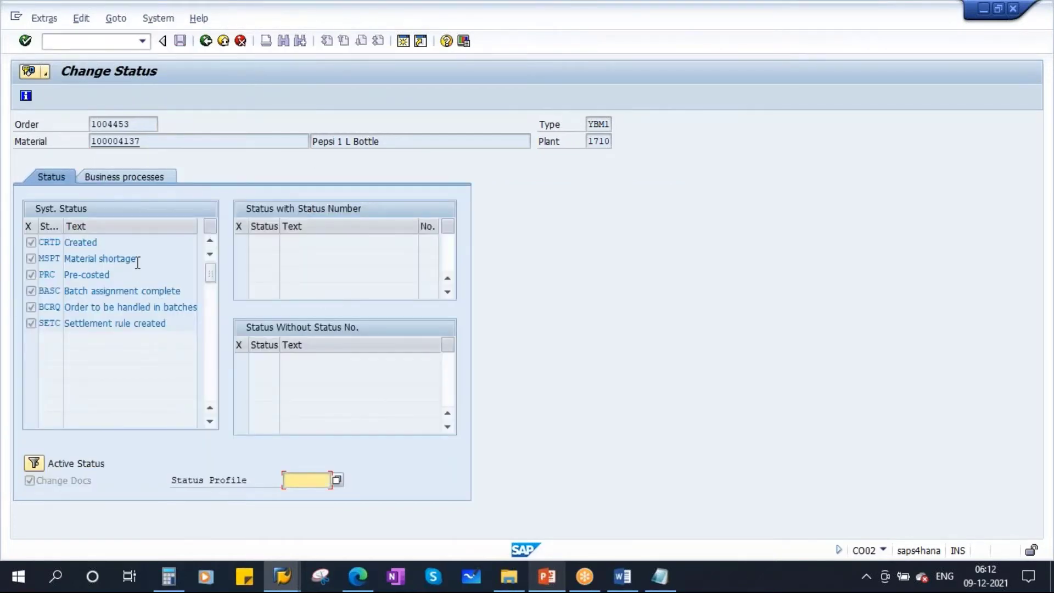
pyautogui.moveTo(139, 259); pyautogui.dragTo(43, 261)
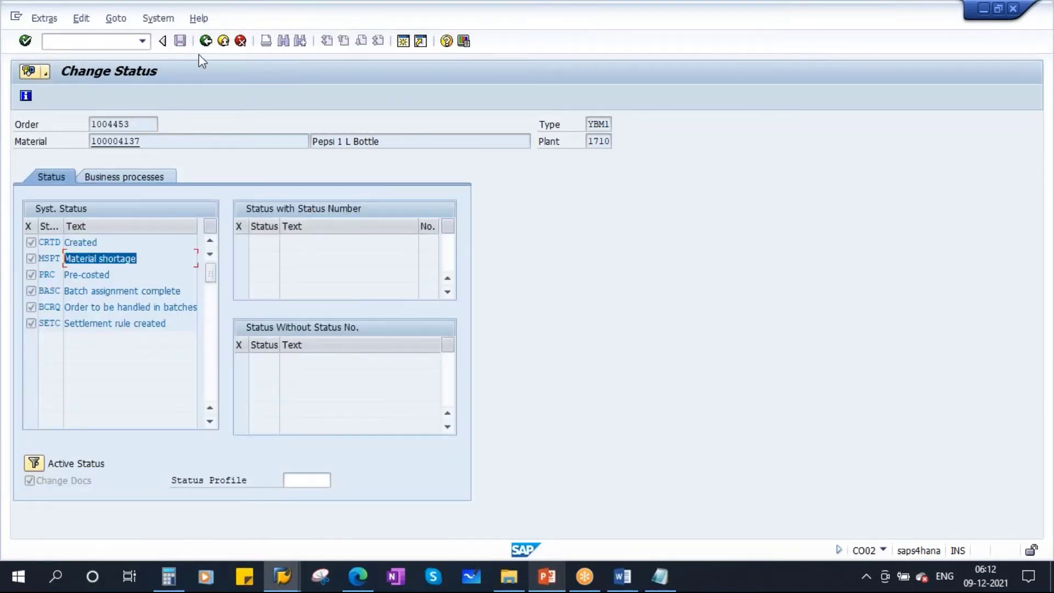
pyautogui.click(205, 41)
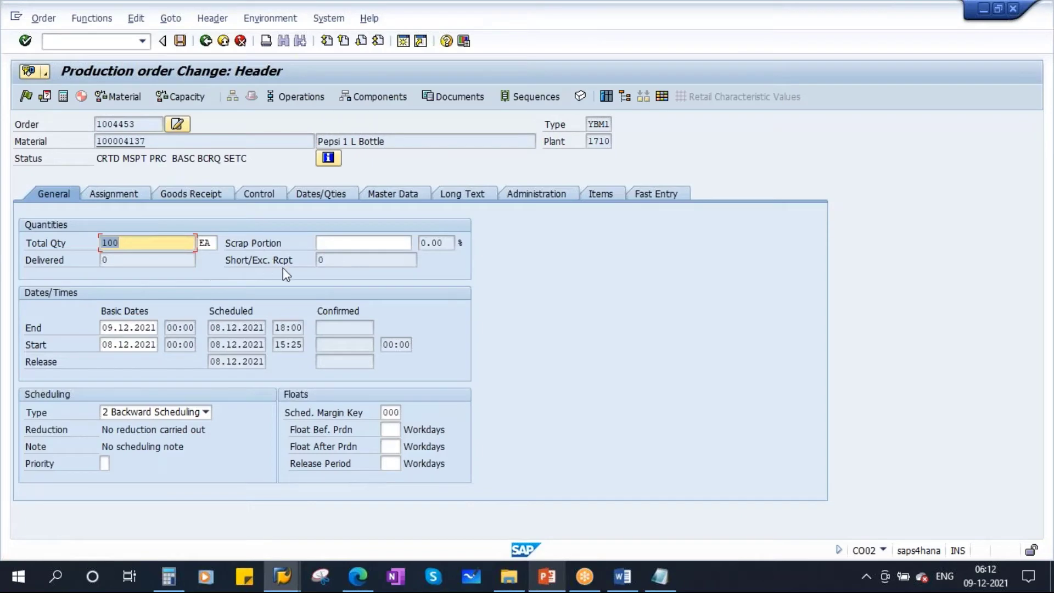
pyautogui.moveTo(126, 160); pyautogui.dragTo(147, 160)
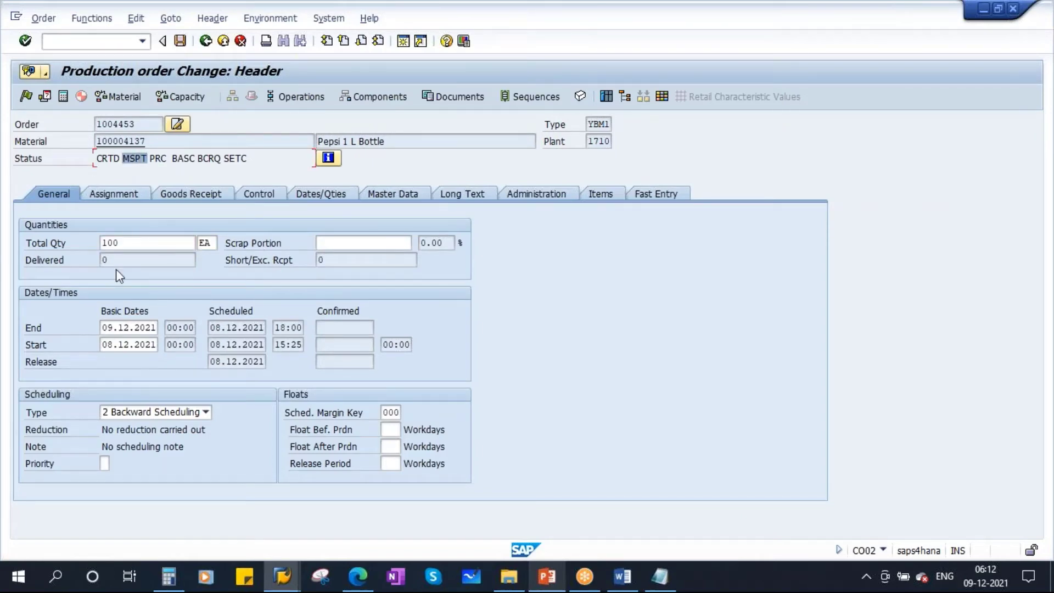
# Step: Examine the required and committed quantities in the order's component overview, narrowing the Component column, and return to the order header
pyautogui.click(376, 93)
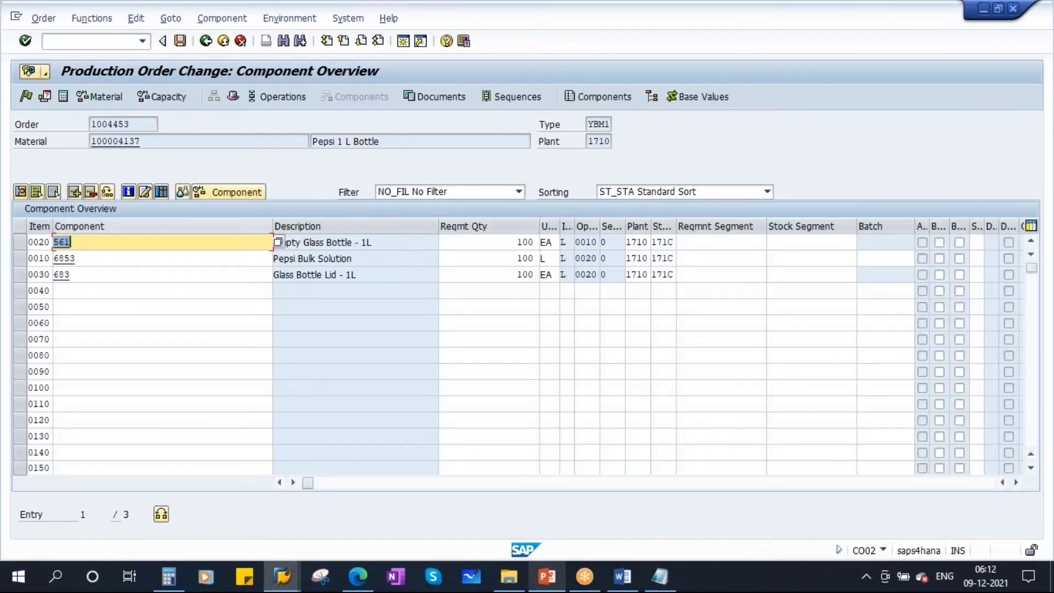
pyautogui.moveTo(271, 225); pyautogui.dragTo(127, 242)
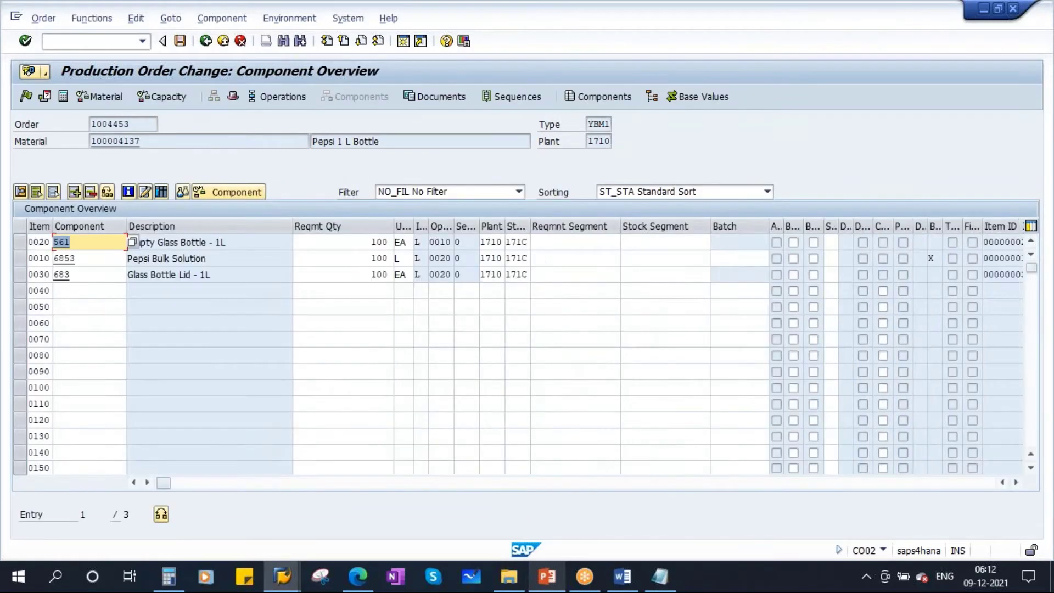
pyautogui.click(352, 244)
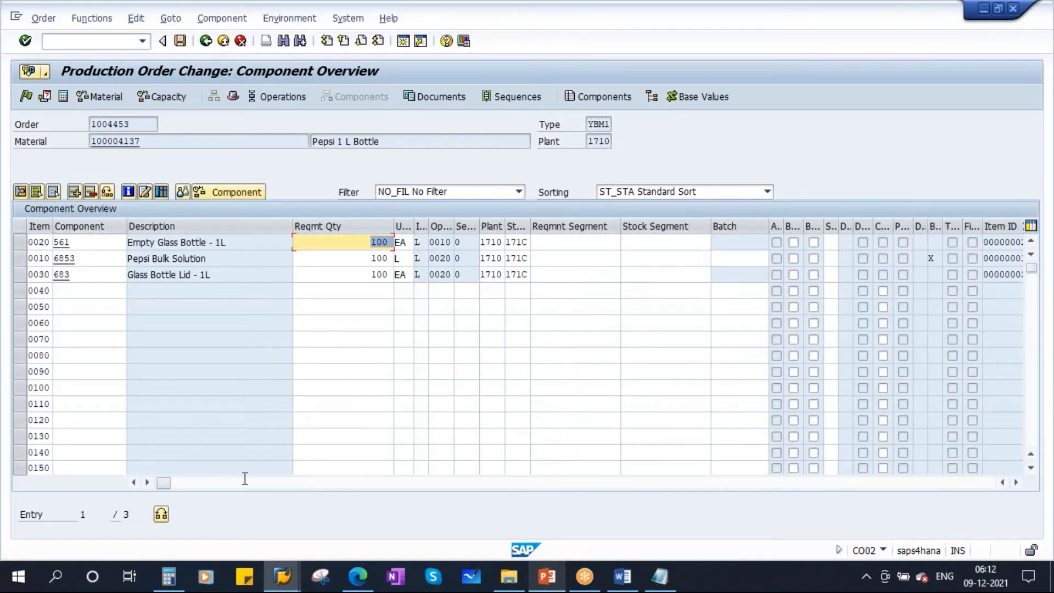
pyautogui.moveTo(167, 484); pyautogui.dragTo(322, 482)
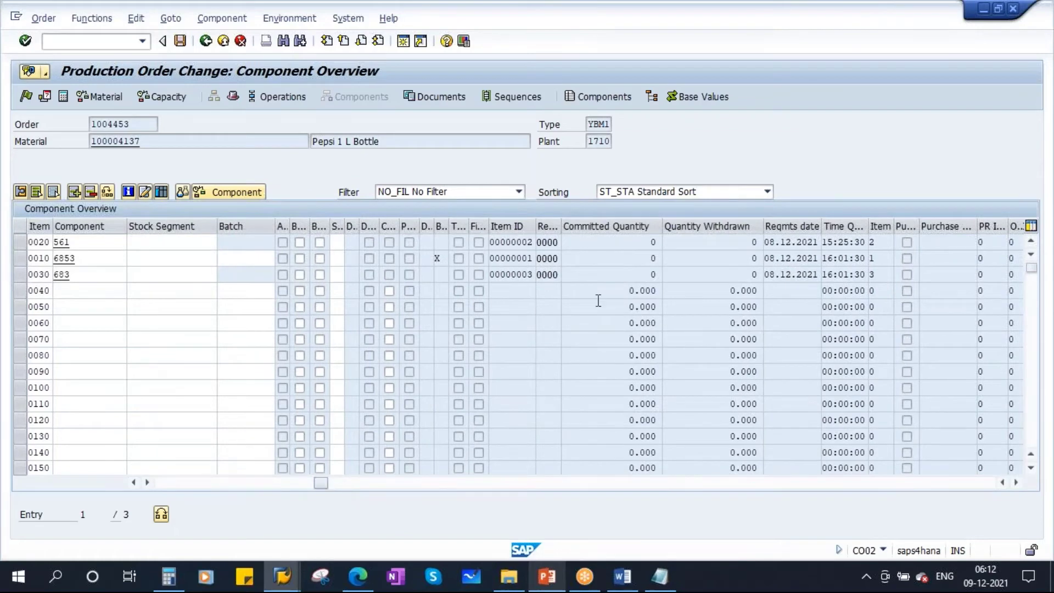
pyautogui.click(648, 257)
pyautogui.click(632, 275)
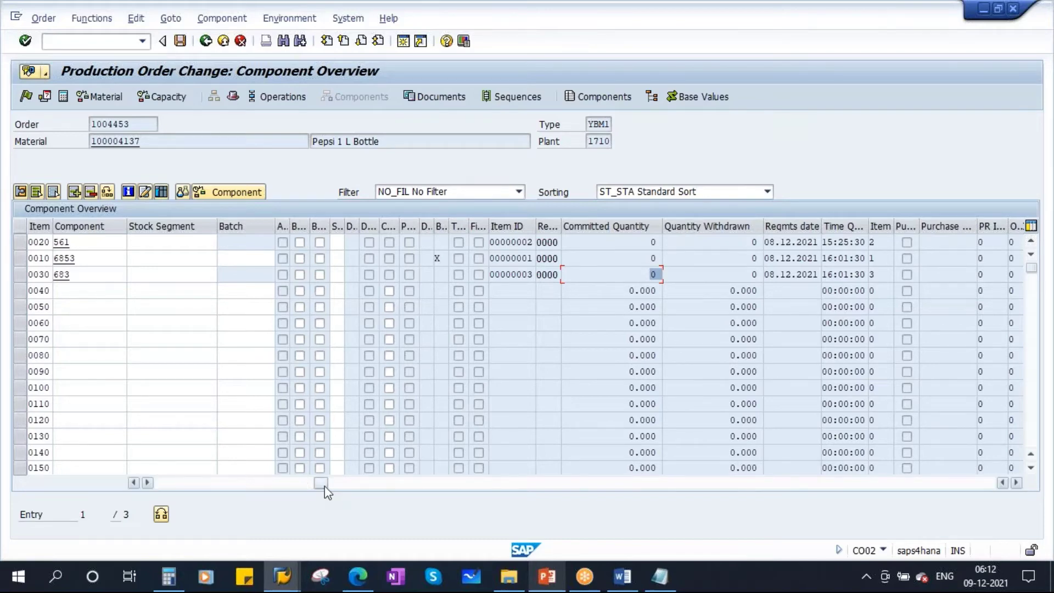
pyautogui.moveTo(322, 483); pyautogui.dragTo(150, 483)
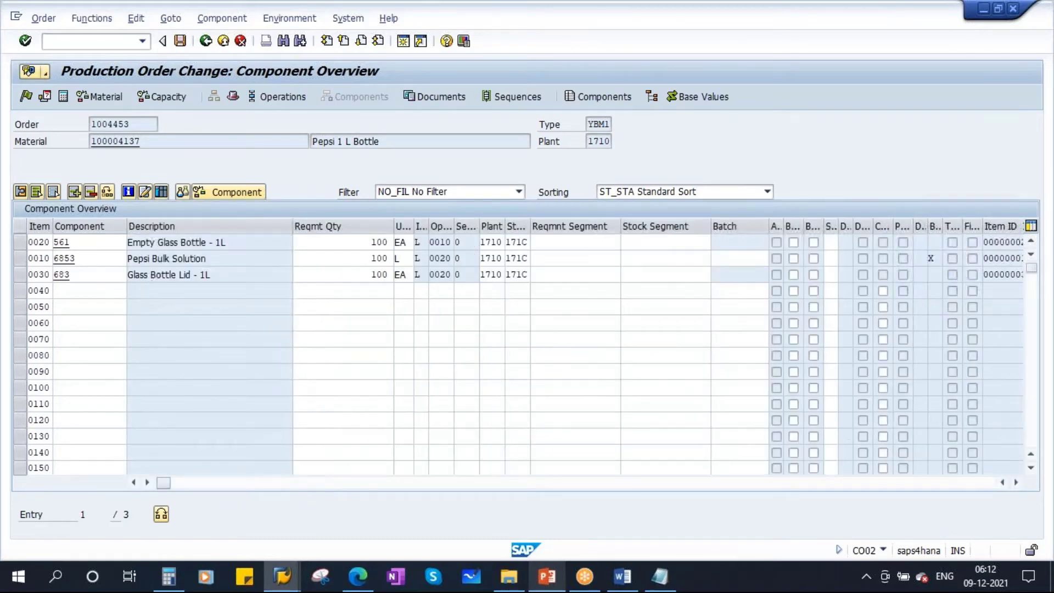
pyautogui.click(206, 40)
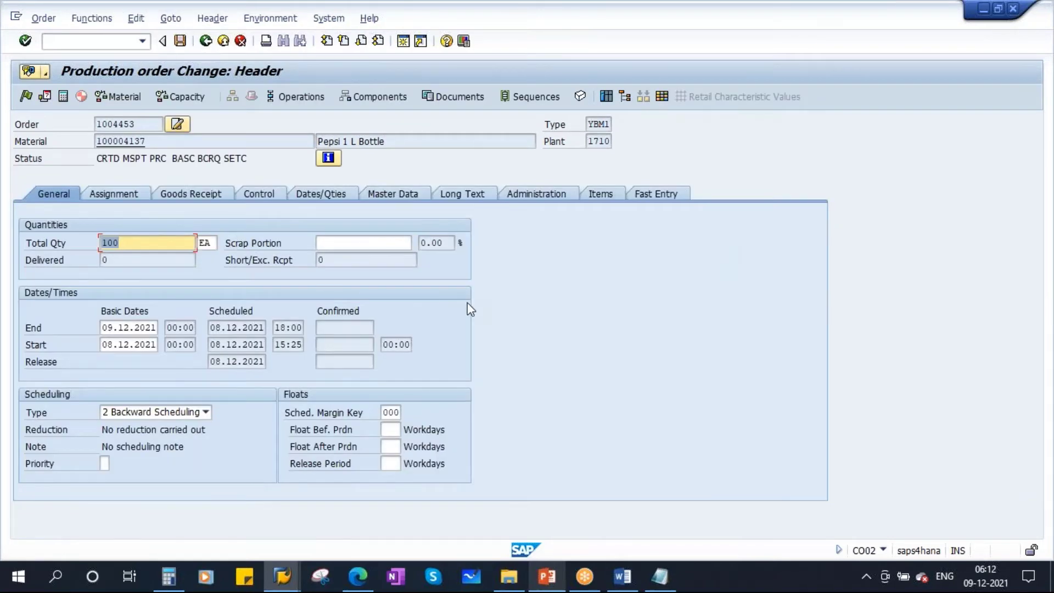
# Step: Switch to the PowerPoint presentation, open slide 5 and read the first bullet on releasing orders by material availability
pyautogui.click(550, 582)
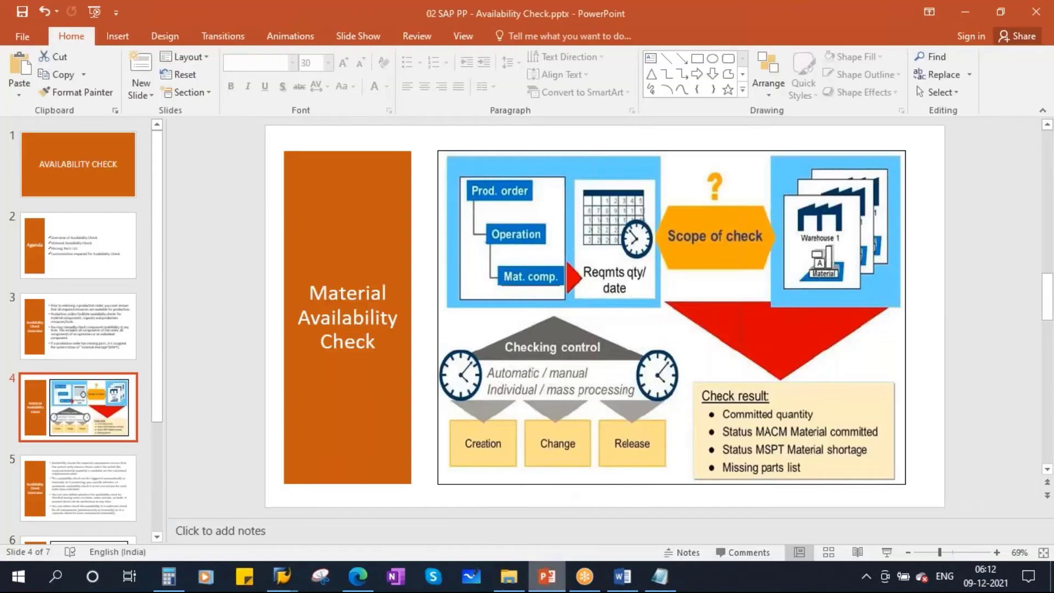
pyautogui.click(83, 490)
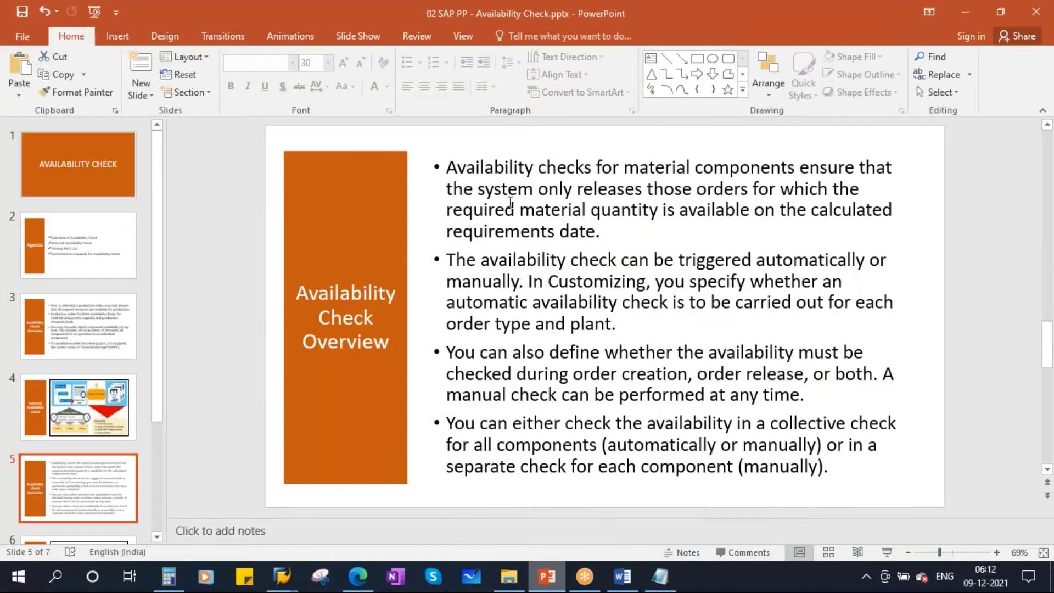
pyautogui.moveTo(449, 169); pyautogui.dragTo(895, 172)
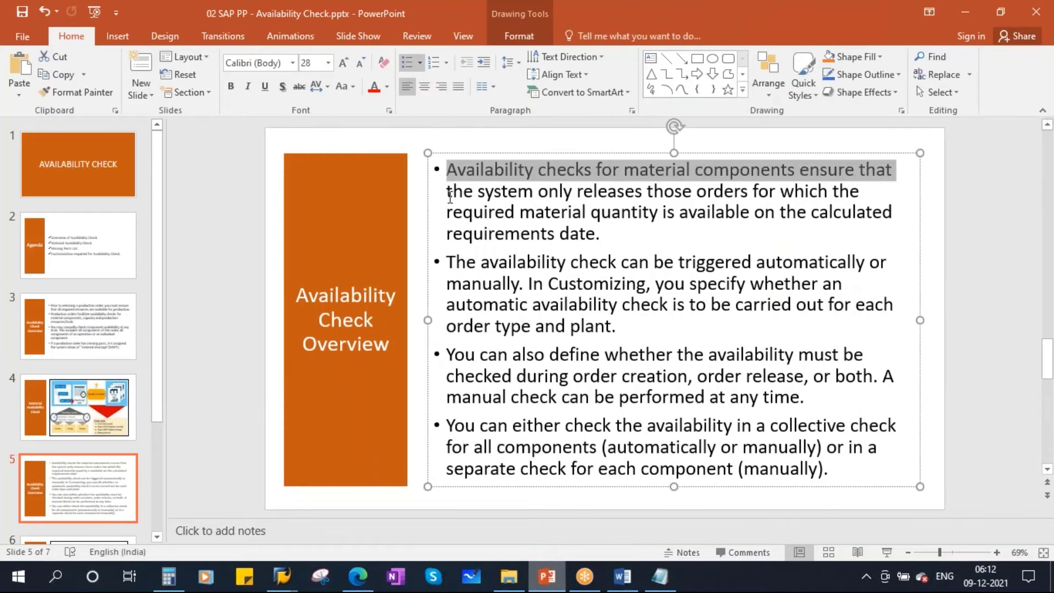
pyautogui.moveTo(450, 194); pyautogui.dragTo(866, 191)
pyautogui.moveTo(450, 213); pyautogui.dragTo(861, 214)
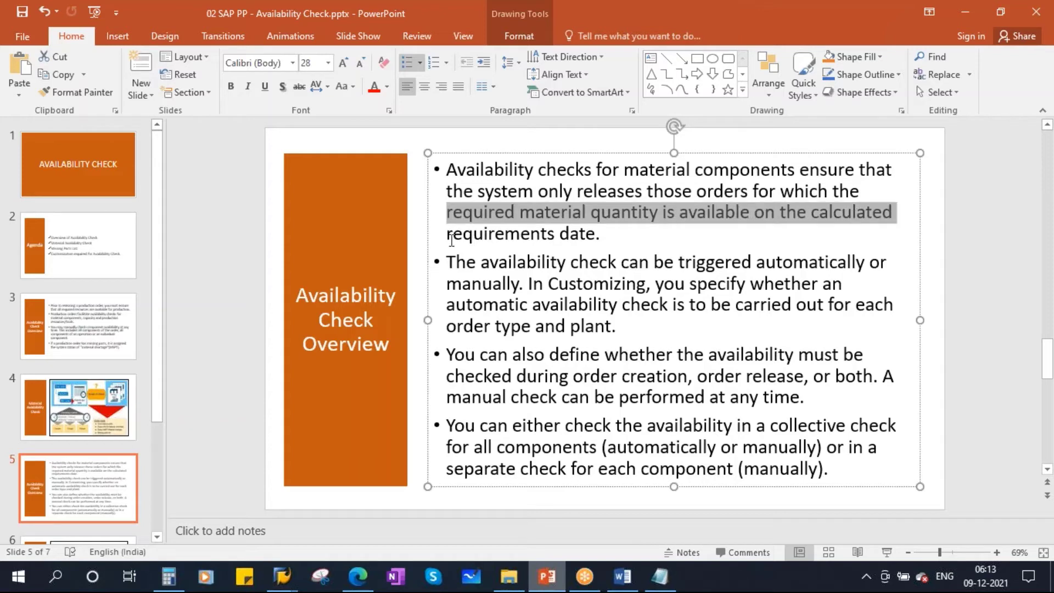
pyautogui.moveTo(449, 237); pyautogui.dragTo(619, 235)
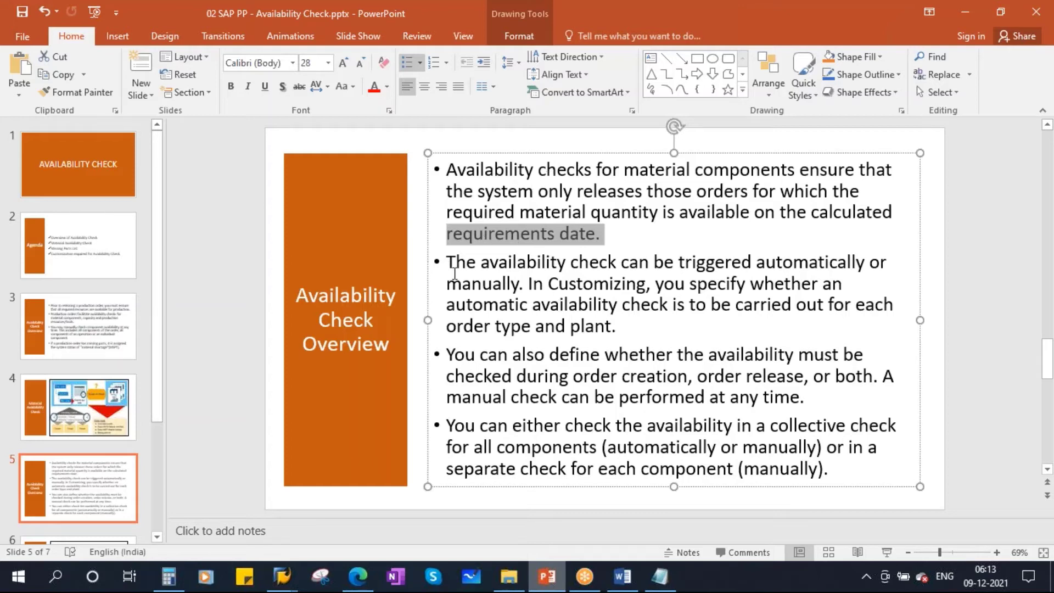
# Step: Read the second bullet on automatic or manual availability checks and their customizing per order type and plant
pyautogui.moveTo(453, 264); pyautogui.dragTo(893, 262)
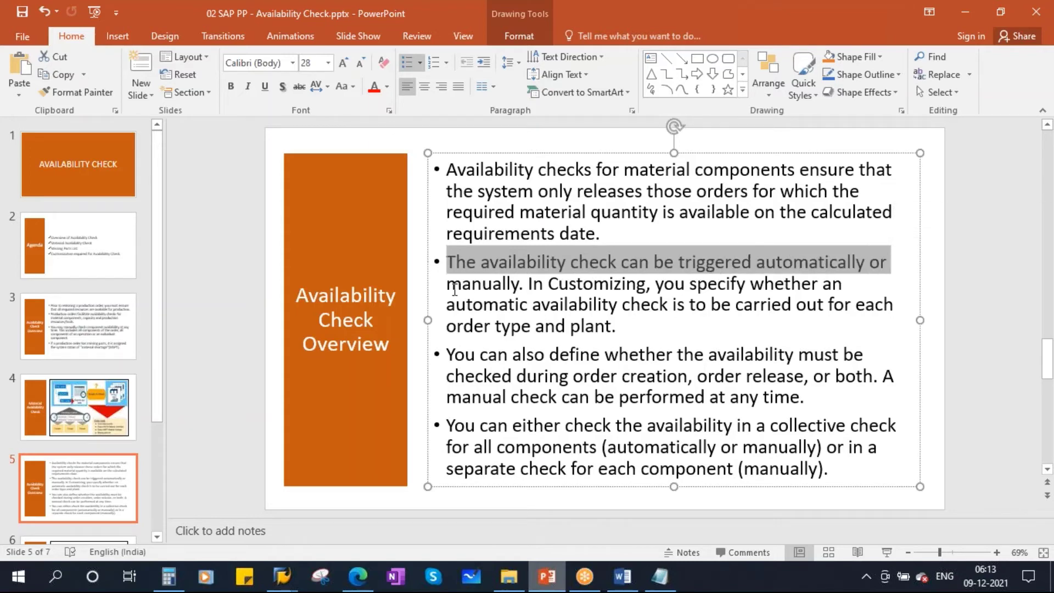
pyautogui.moveTo(447, 283); pyautogui.dragTo(520, 287)
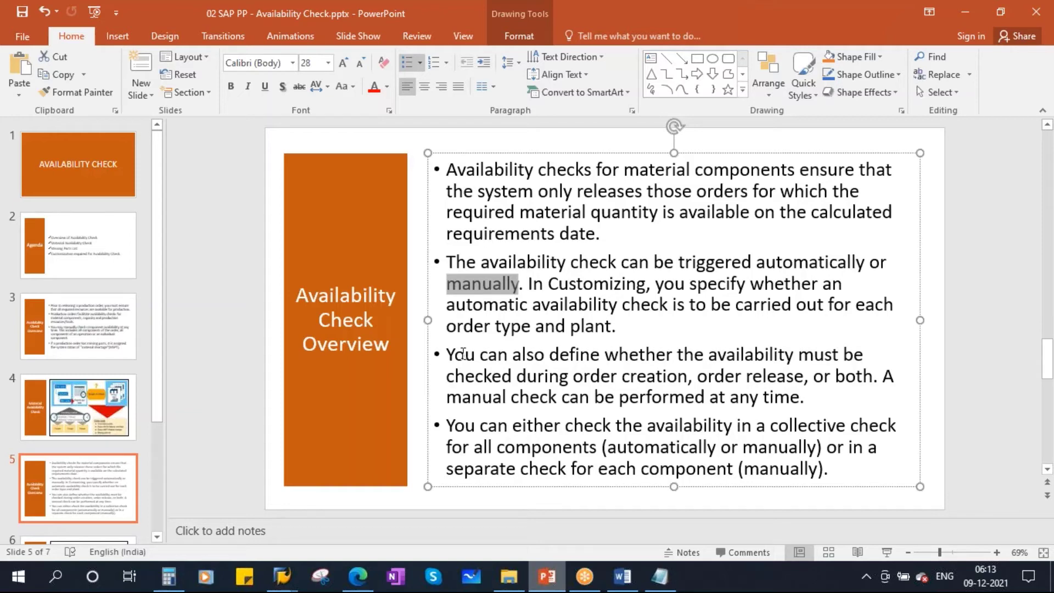
pyautogui.click(808, 262)
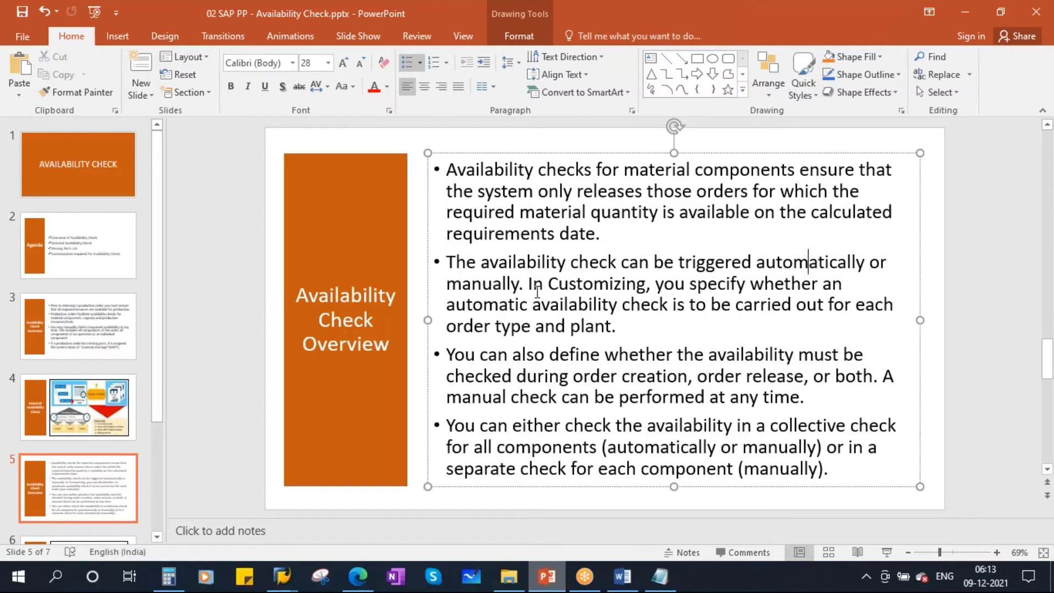
pyautogui.moveTo(528, 284); pyautogui.dragTo(849, 285)
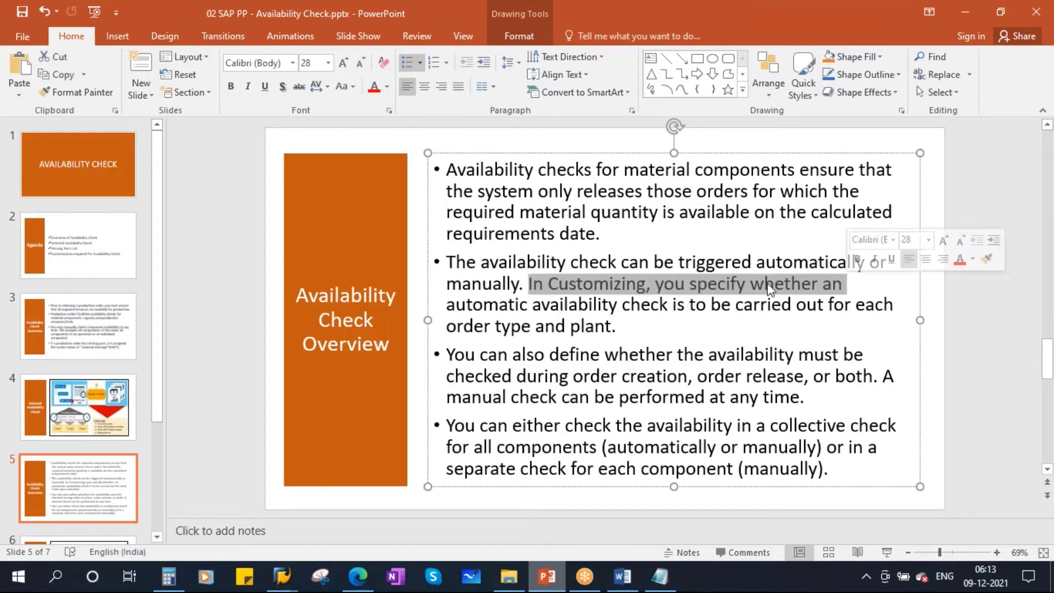
pyautogui.moveTo(446, 306); pyautogui.dragTo(879, 306)
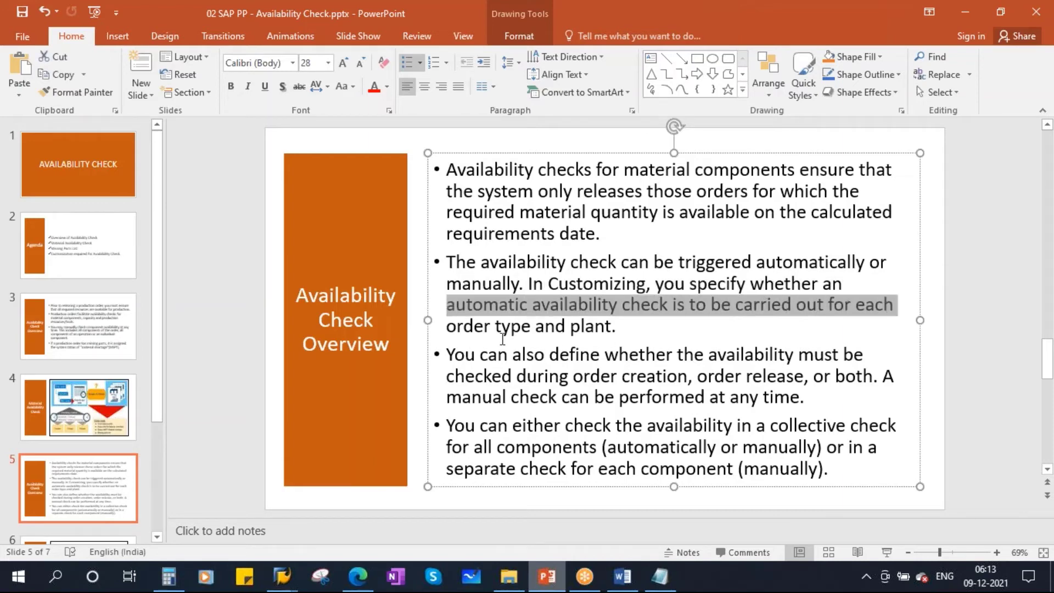
pyautogui.moveTo(447, 326); pyautogui.dragTo(625, 327)
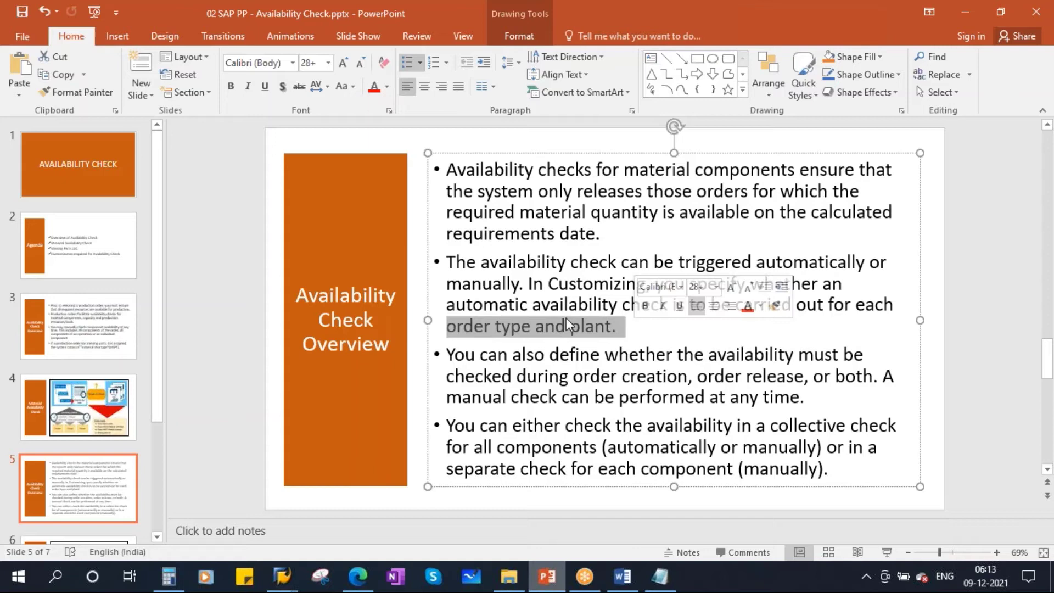
pyautogui.click(508, 303)
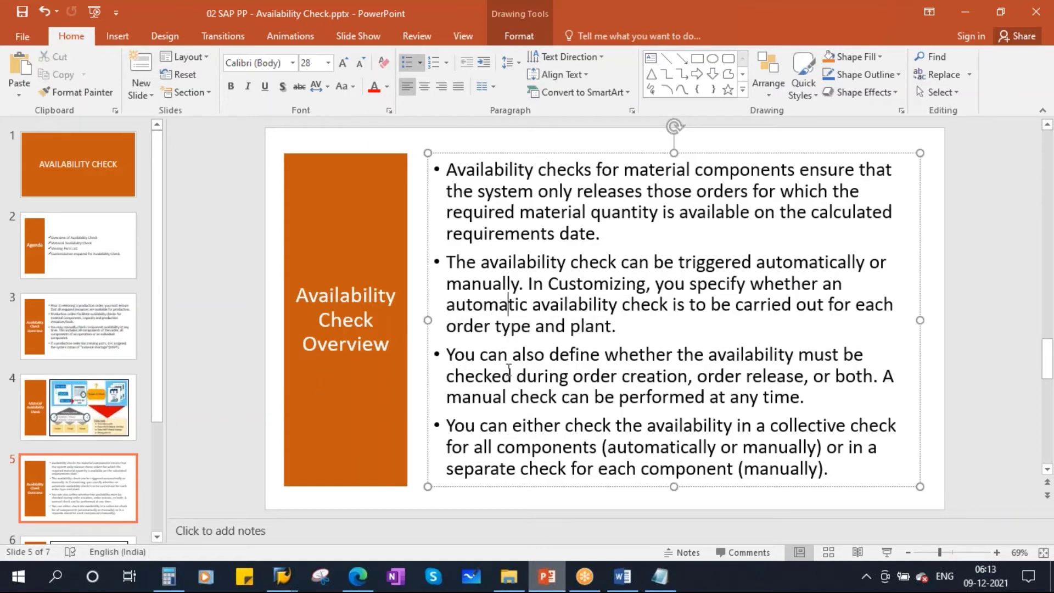
# Step: Read the third bullet on checking availability at order creation, release or both, and on manual checks at any time
pyautogui.moveTo(462, 356); pyautogui.dragTo(861, 349)
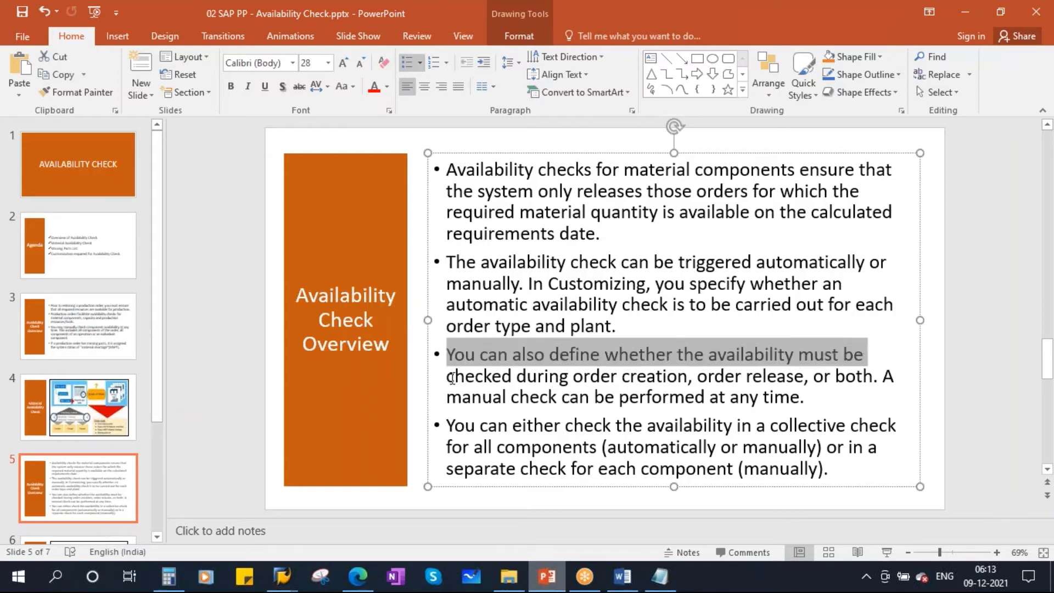
pyautogui.moveTo(447, 378); pyautogui.dragTo(882, 378)
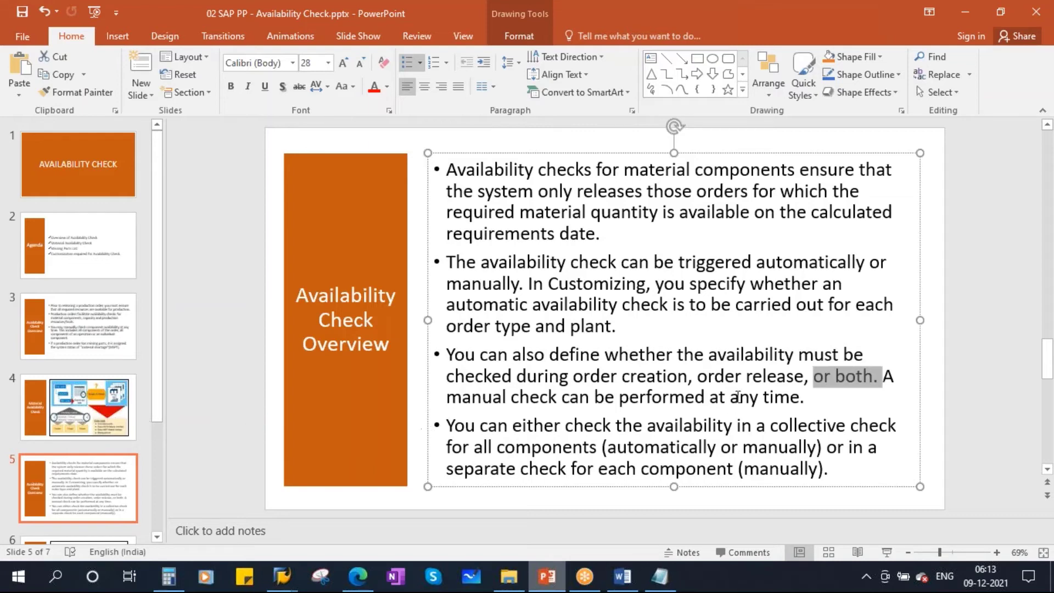
pyautogui.click(737, 378)
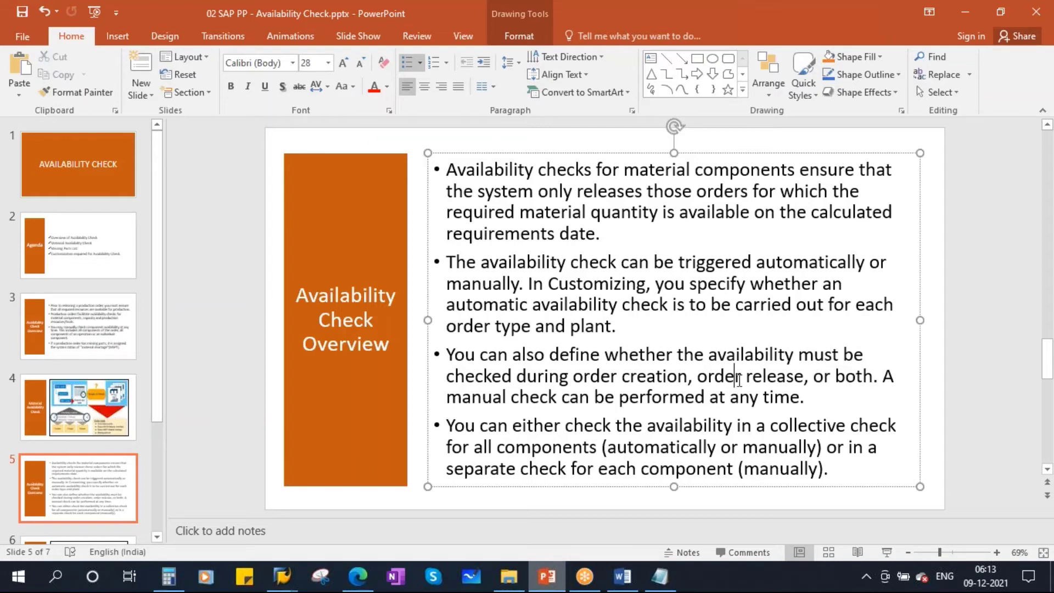
pyautogui.click(858, 376)
pyautogui.moveTo(464, 396); pyautogui.dragTo(832, 396)
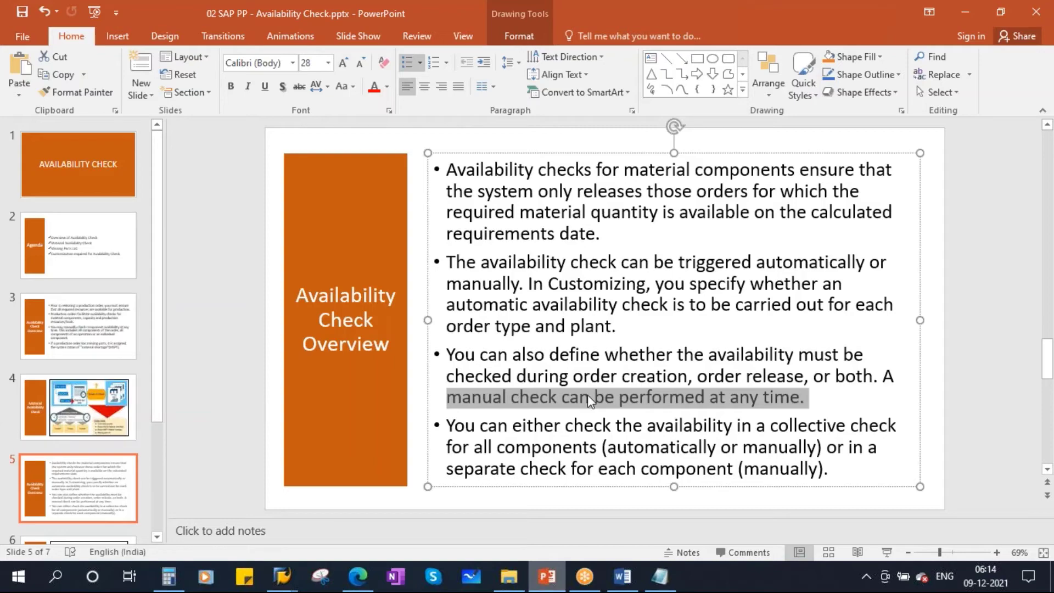
pyautogui.click(622, 391)
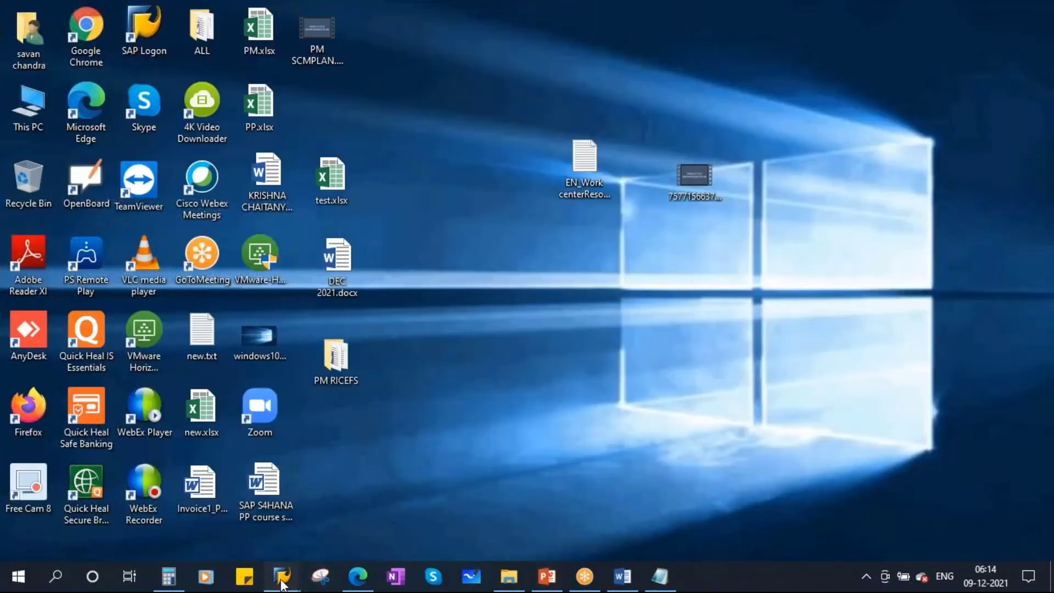
# Step: Switch to the SAP production order, run the material availability check and dismiss the resulting dialog
pyautogui.moveTo(282, 576)
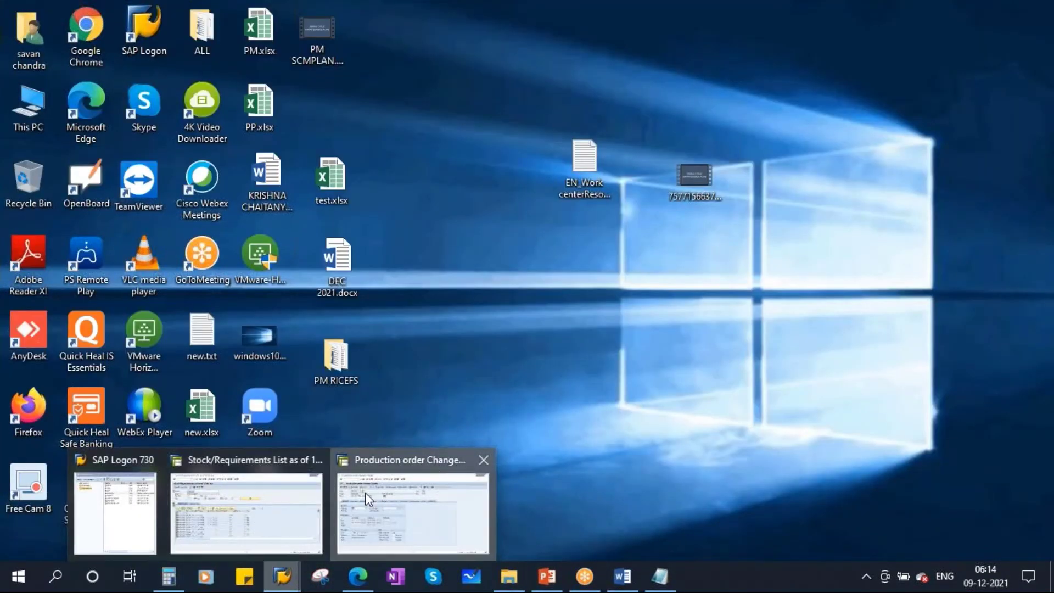
pyautogui.click(364, 494)
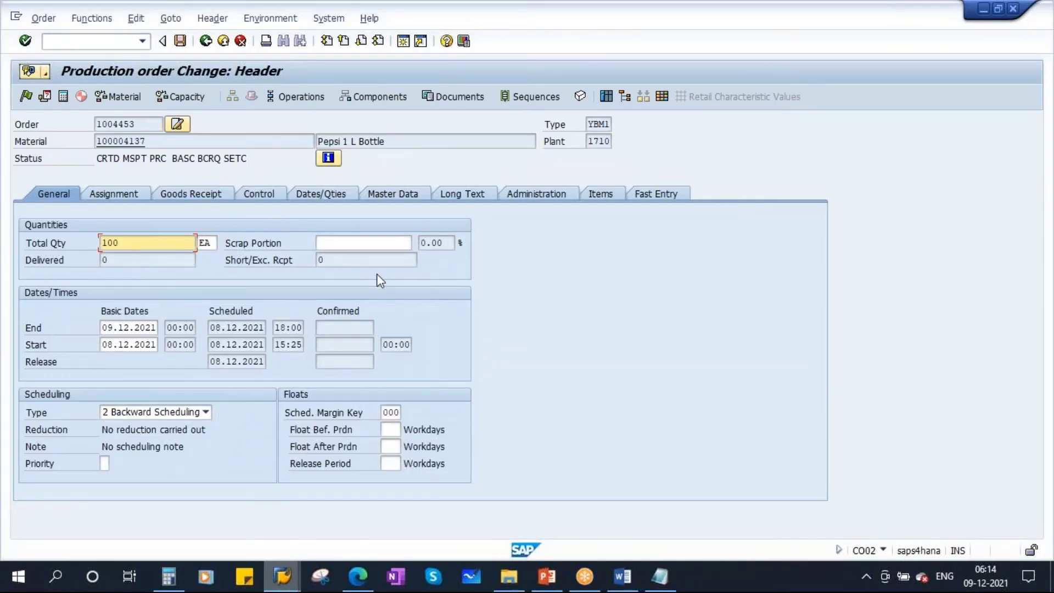
pyautogui.click(123, 96)
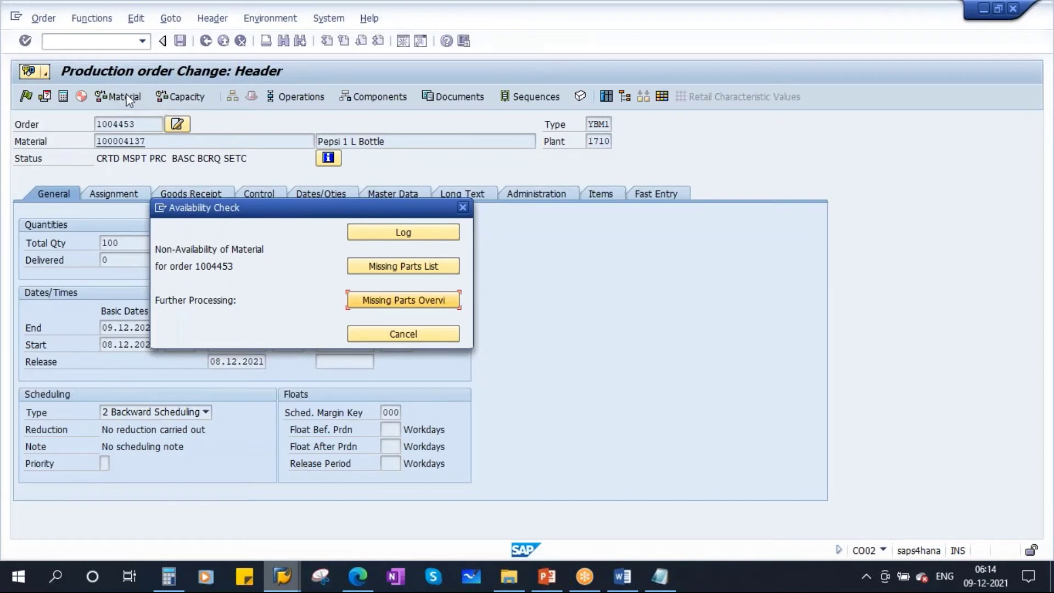
pyautogui.click(463, 208)
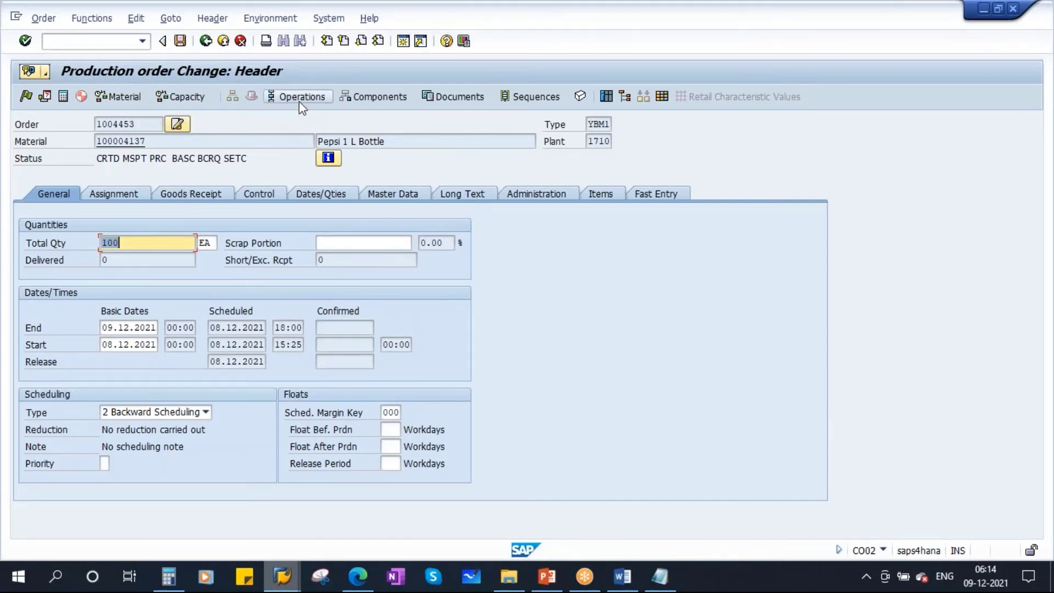
# Step: Open the order's component overview and examine the codes of the Pepsi Bulk Solution and Glass Bottle Lid components
pyautogui.click(374, 97)
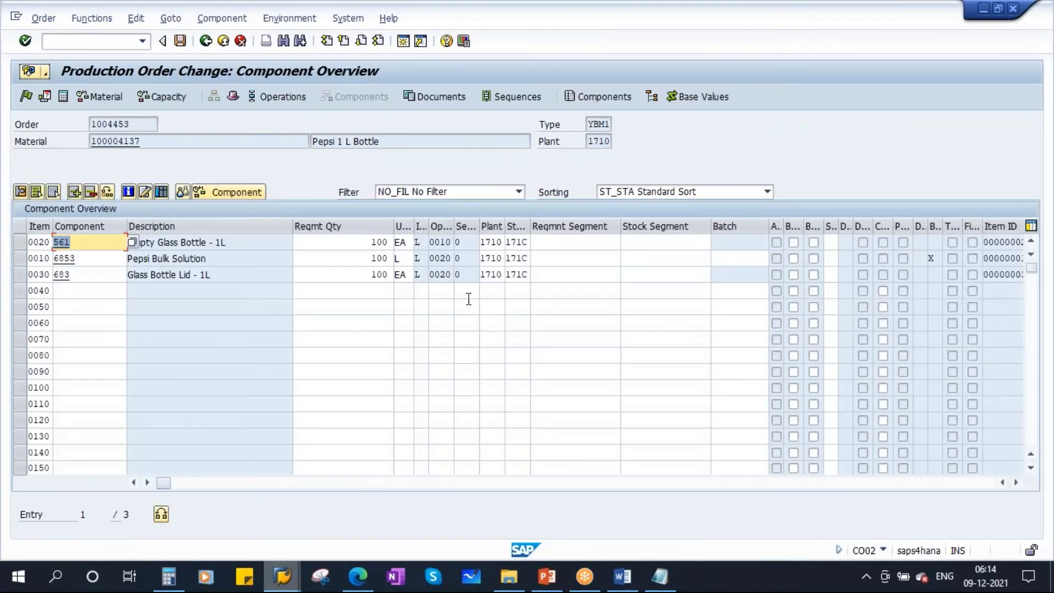
pyautogui.click(80, 258)
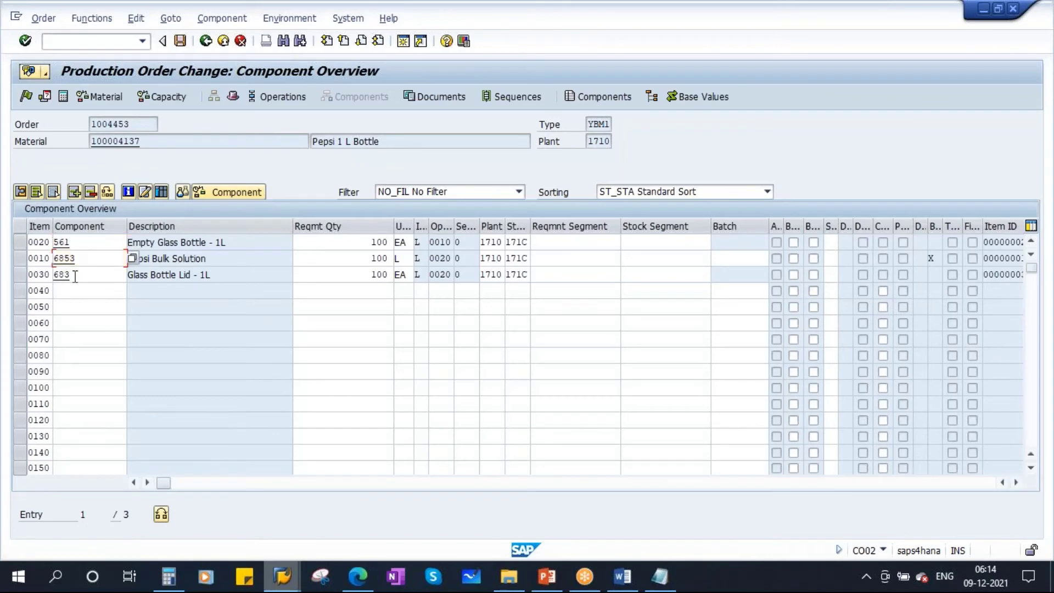
pyautogui.click(75, 274)
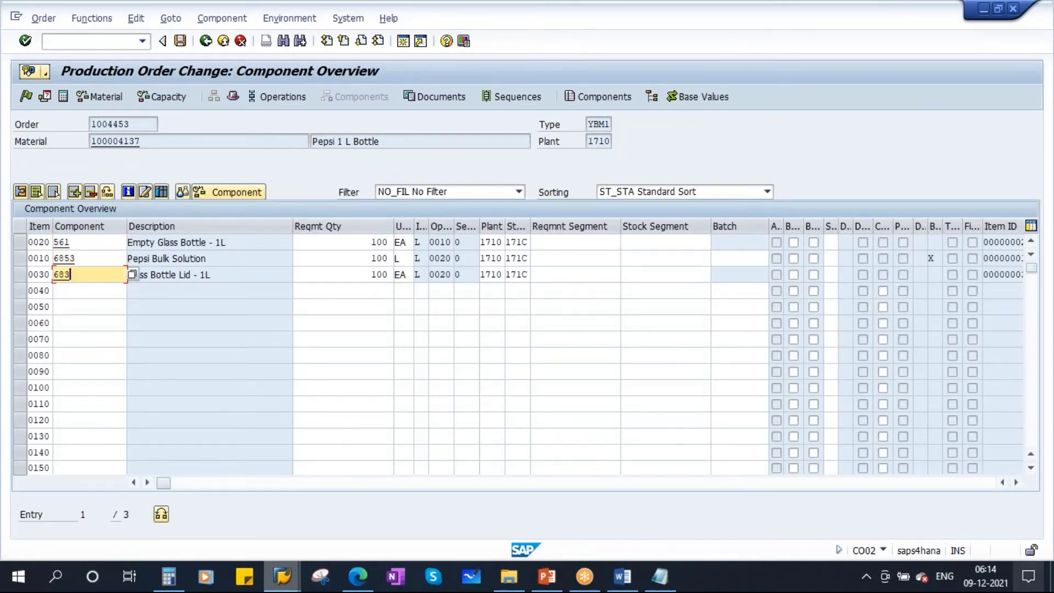
# Step: Open the PP.xlsx workbook from the desktop in Excel and add a new blank sheet after Sheet6
pyautogui.press('super+d')
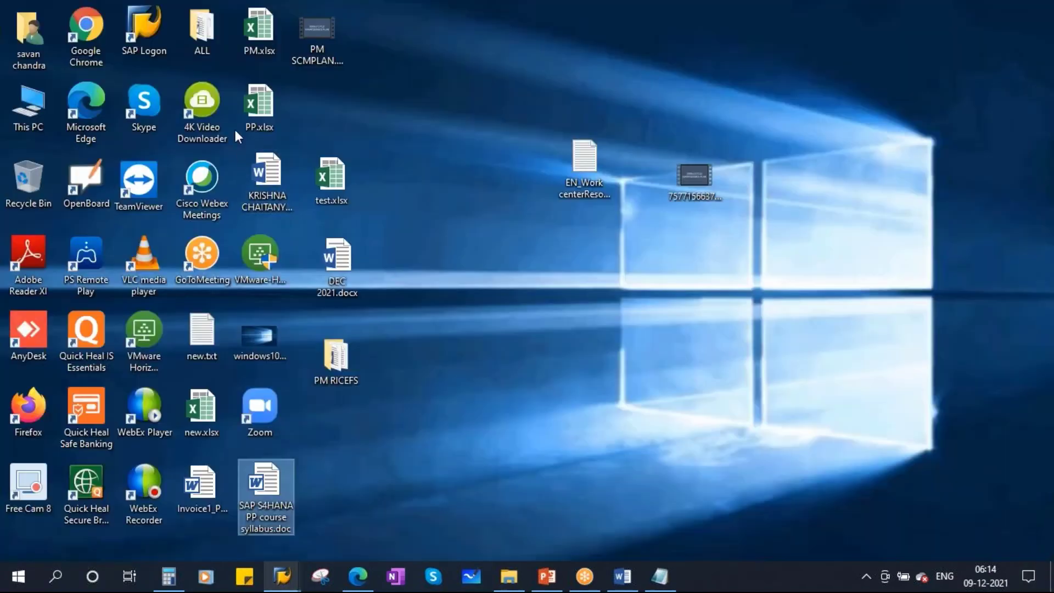
pyautogui.doubleClick(272, 96)
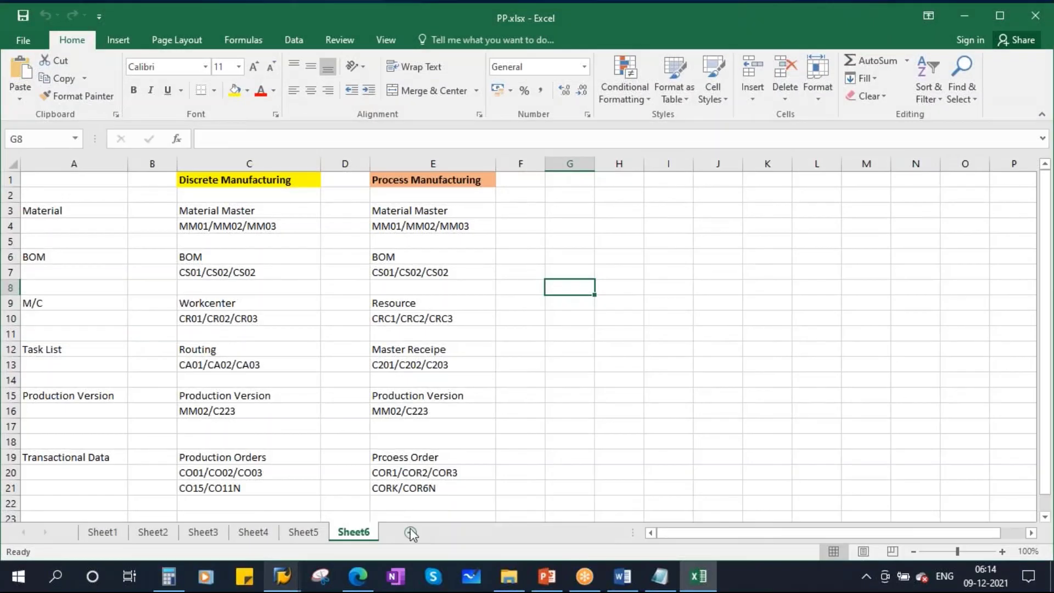
pyautogui.click(410, 531)
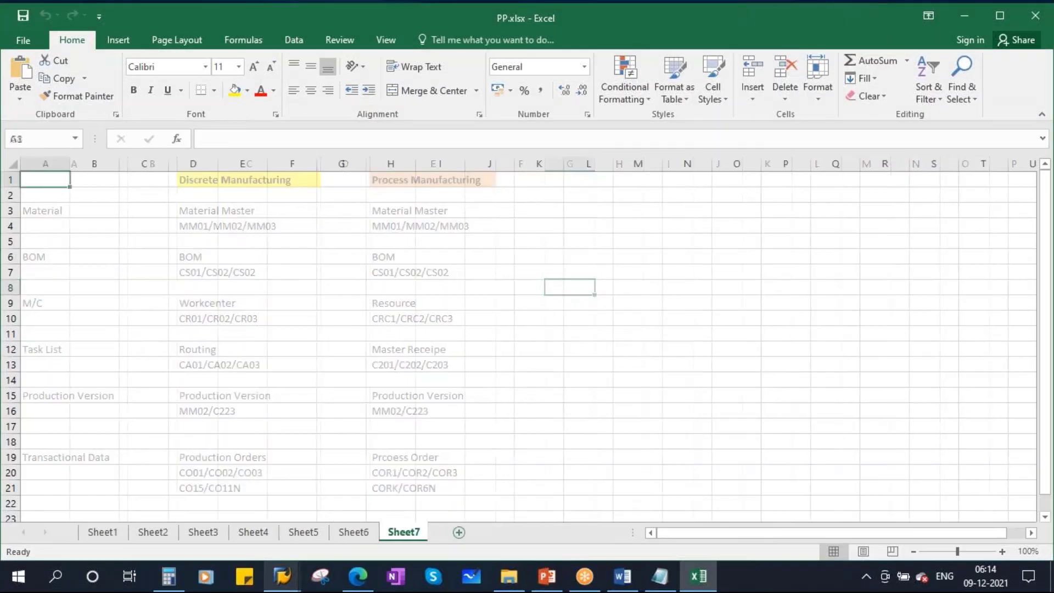
# Step: Copy the codes, descriptions and required quantities of the three components from the SAP component overview into the new Excel sheet, starting at D3
pyautogui.moveTo(282, 576)
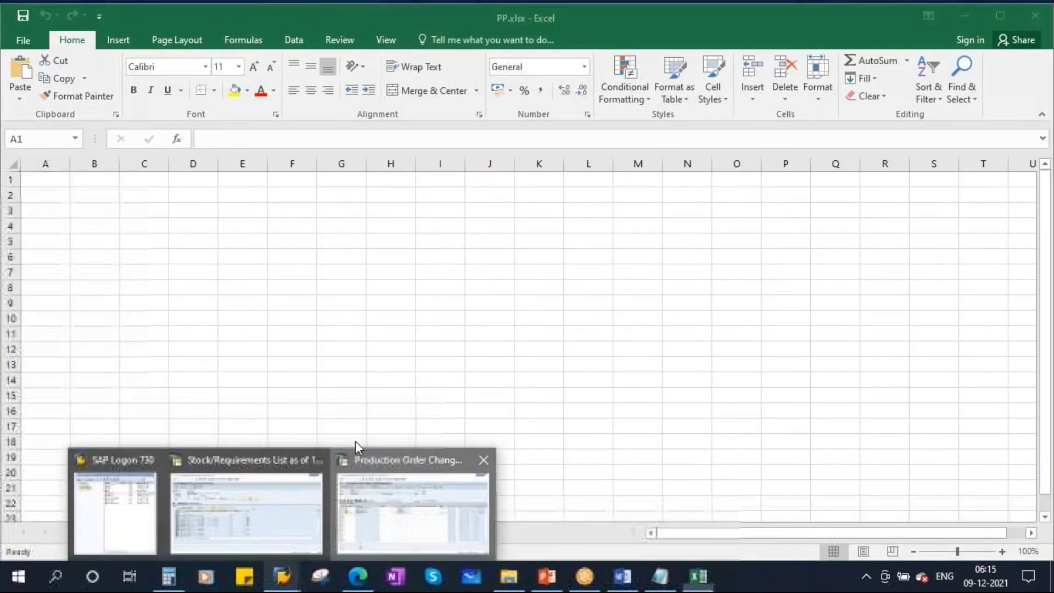
pyautogui.click(358, 461)
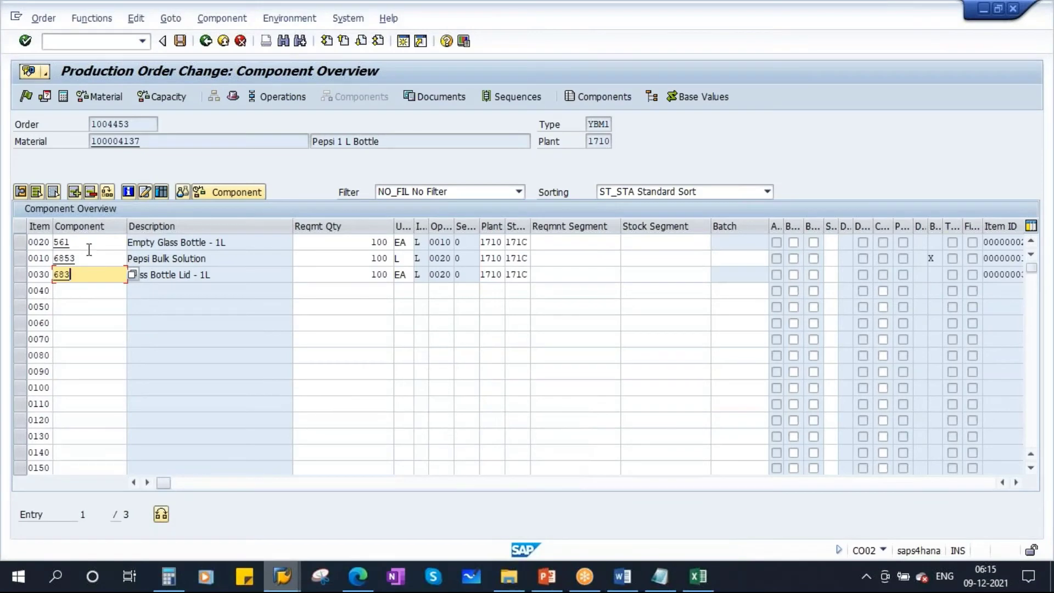
pyautogui.hotkey('ctrl', 'y')
pyautogui.moveTo(54, 242); pyautogui.dragTo(390, 274)
pyautogui.hotkey('ctrl', 'c')
pyautogui.click(699, 576)
pyautogui.click(200, 210)
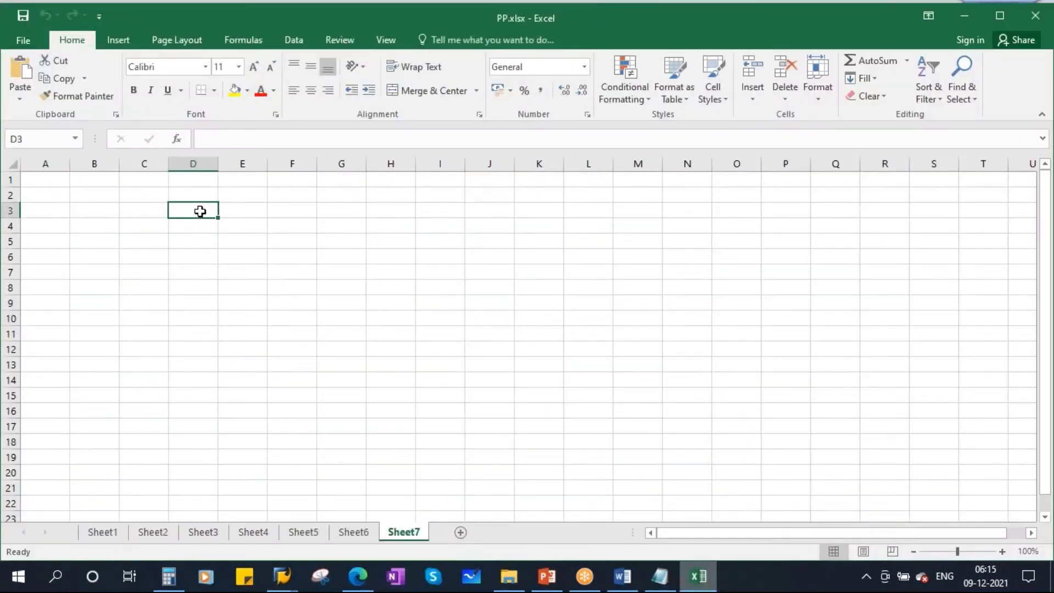
pyautogui.hotkey('ctrl', 'v')
pyautogui.click(403, 334)
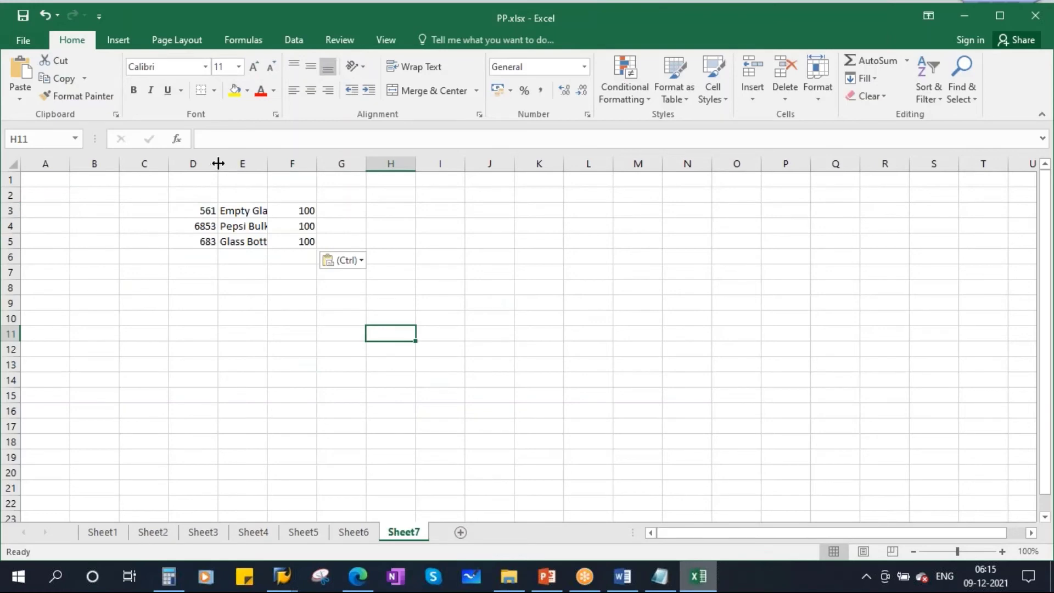
# Step: Widen columns D to F, making E the widest, and centre the pasted component data in D3:F5
pyautogui.moveTo(218, 163); pyautogui.dragTo(483, 164)
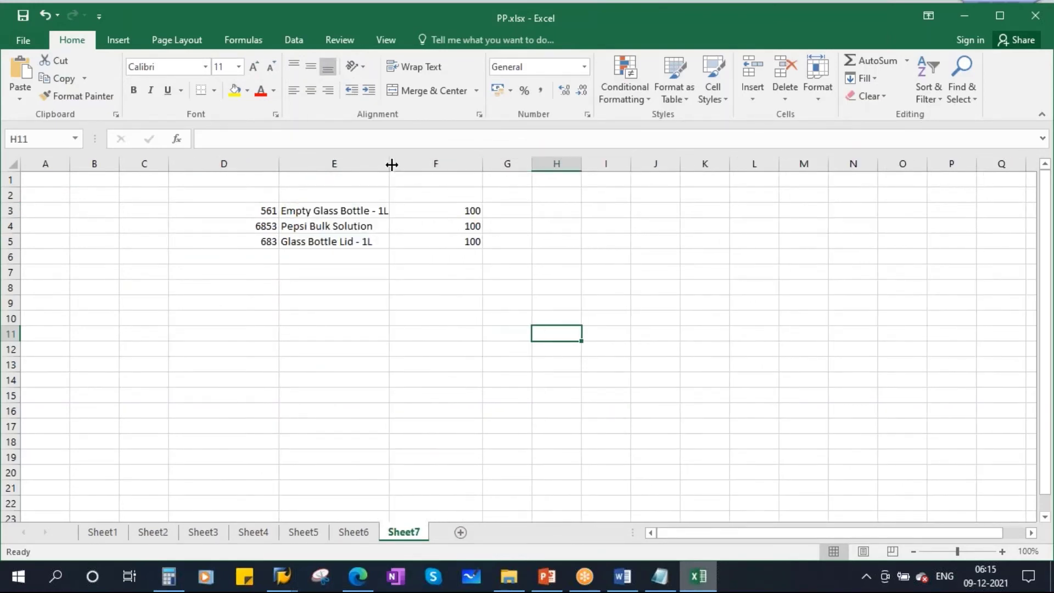
pyautogui.moveTo(391, 164); pyautogui.dragTo(430, 165)
pyautogui.moveTo(227, 216); pyautogui.dragTo(499, 248)
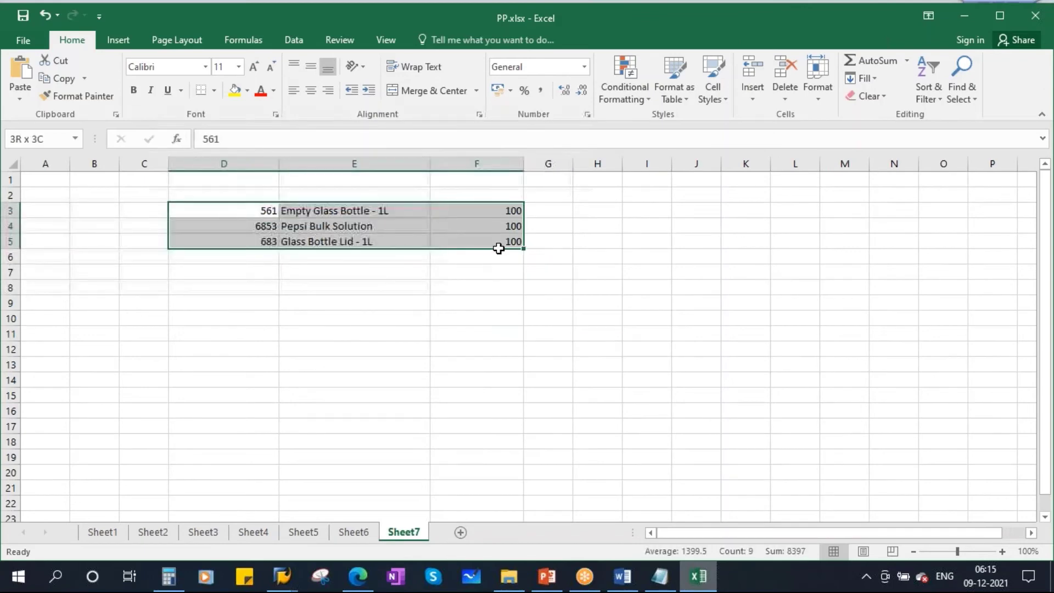
pyautogui.click(311, 90)
pyautogui.click(384, 282)
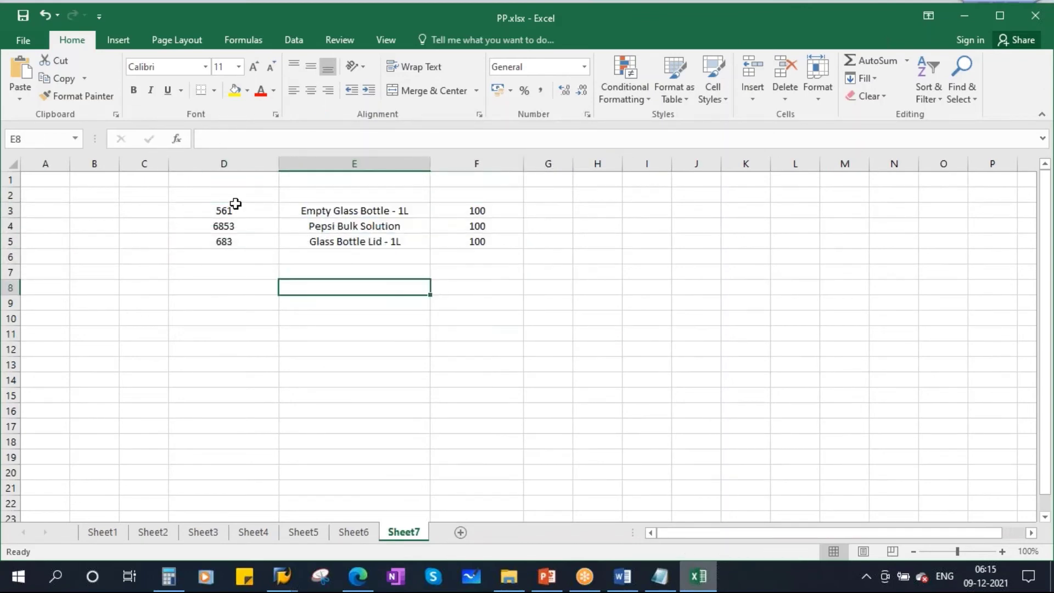
# Step: Enter the headers "Raw material code", "Desc" and "Req qty" in D2, E2 and F2 above the component data
pyautogui.click(235, 198)
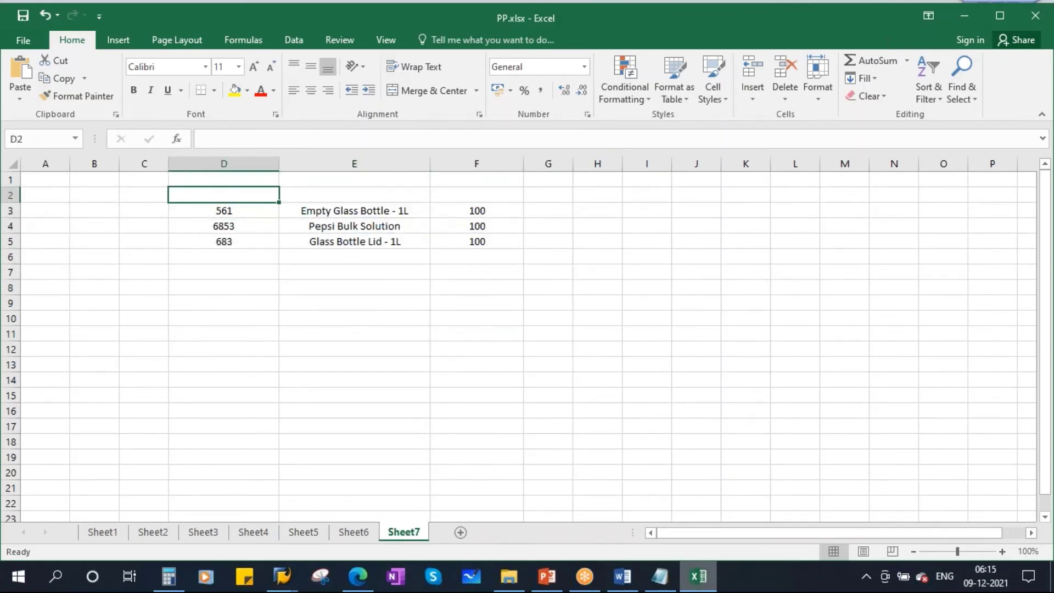
pyautogui.write('Raw ma')
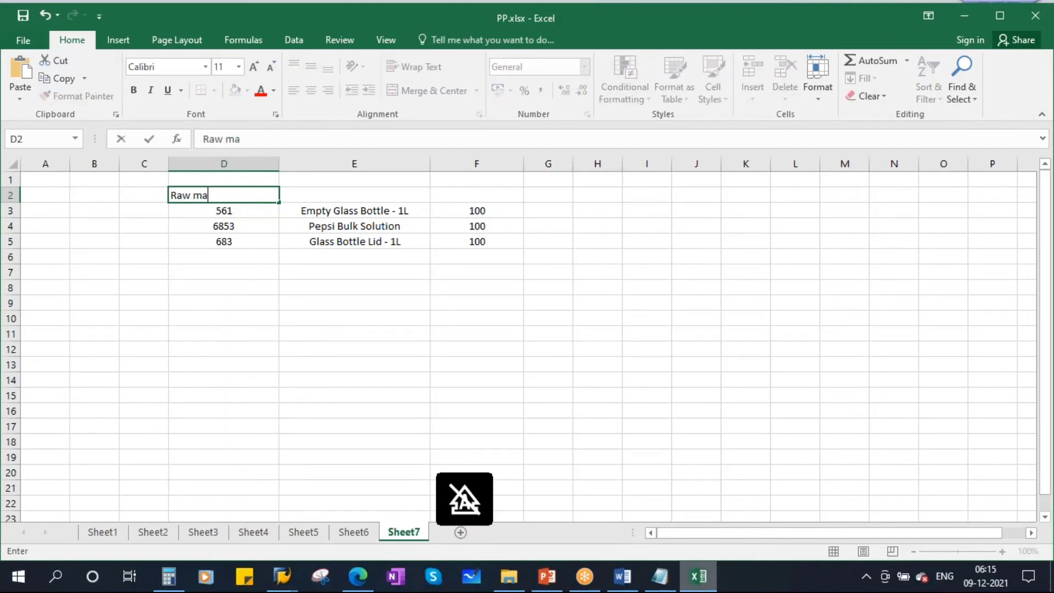
pyautogui.write('terial code')
pyautogui.press('Tab')
pyautogui.write('De')
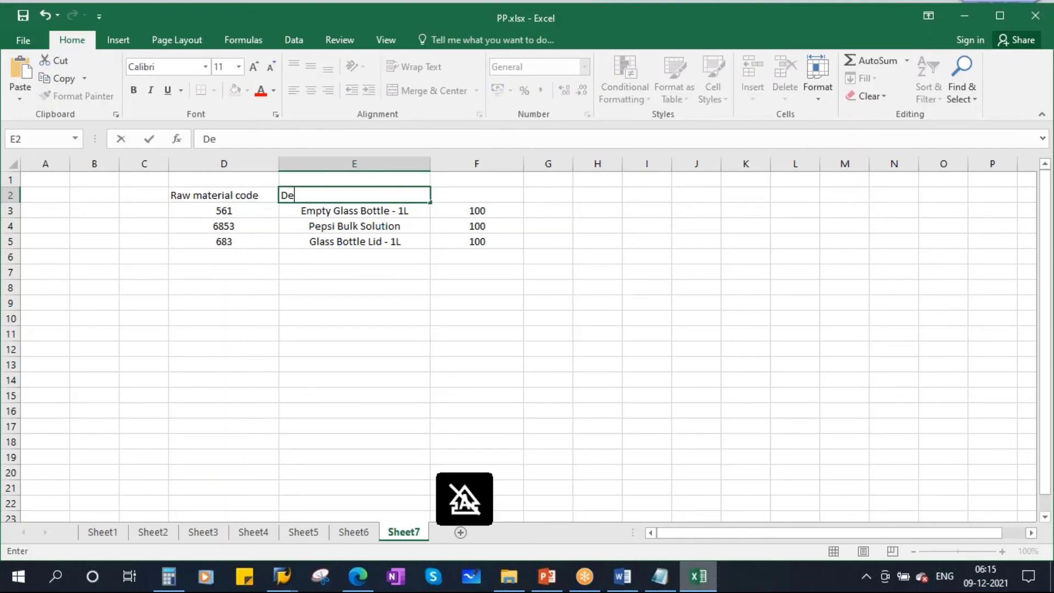
pyautogui.write('sc')
pyautogui.press('Tab')
pyautogui.write('Re')
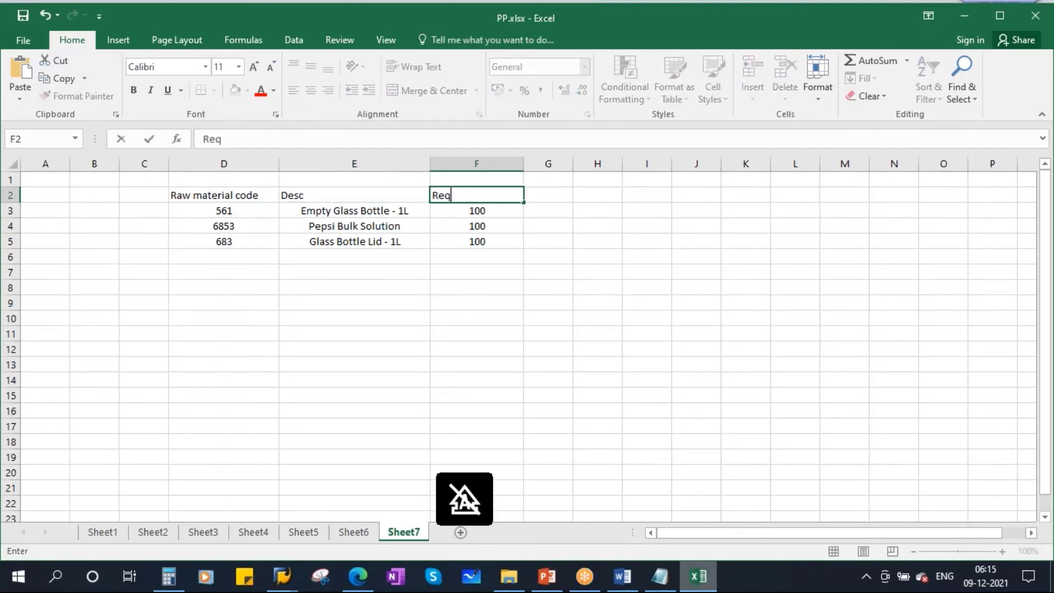
pyautogui.write('q qty')
pyautogui.click(355, 283)
# Step: Centre the contents of the whole sheet and fill the header cells D2:I2 with yellow
pyautogui.click(12, 164)
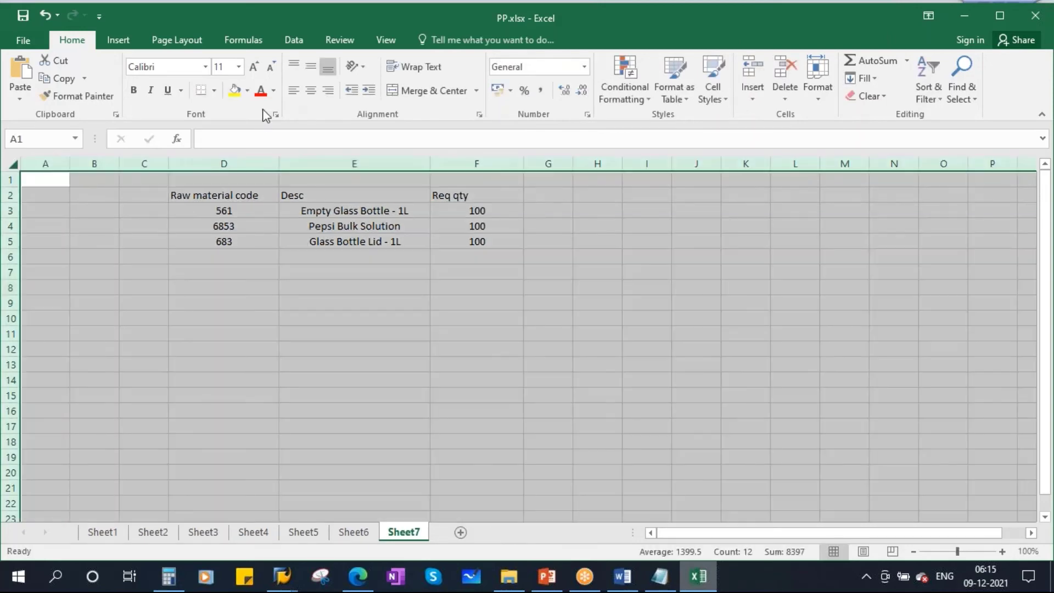
pyautogui.click(311, 90)
pyautogui.click(374, 349)
pyautogui.moveTo(258, 197); pyautogui.dragTo(632, 195)
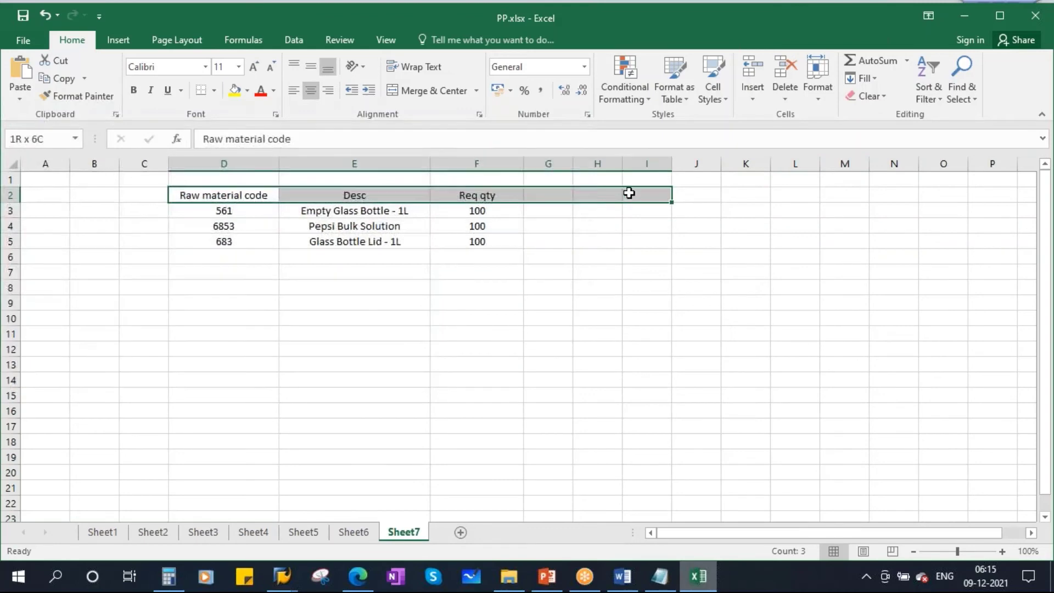
pyautogui.click(235, 90)
pyautogui.click(597, 318)
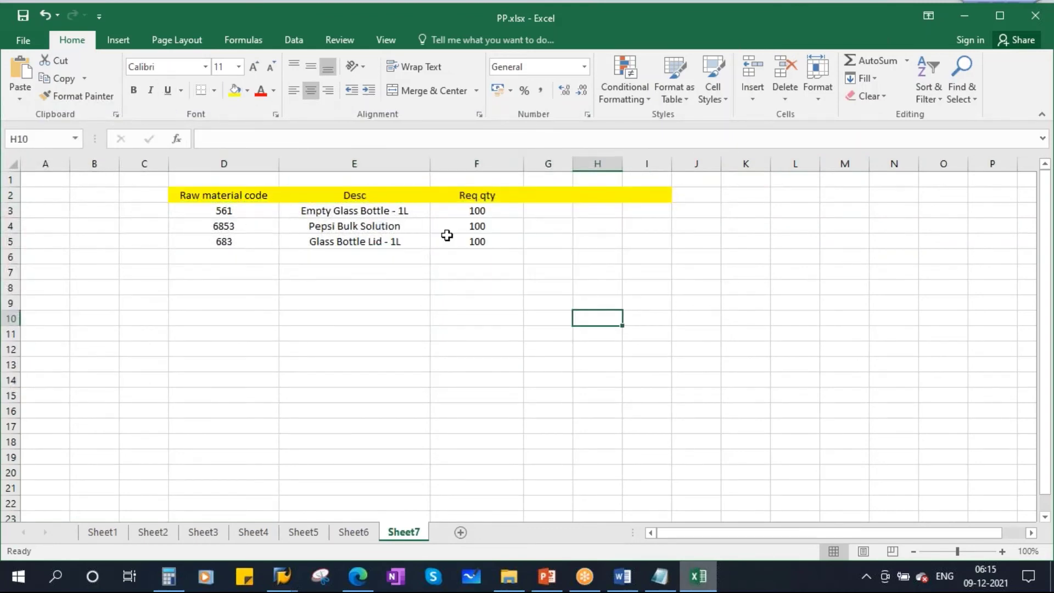
# Step: Add the header "qty in warehouse" in G2 and widen column G to fit it
pyautogui.moveTo(487, 211); pyautogui.dragTo(493, 237)
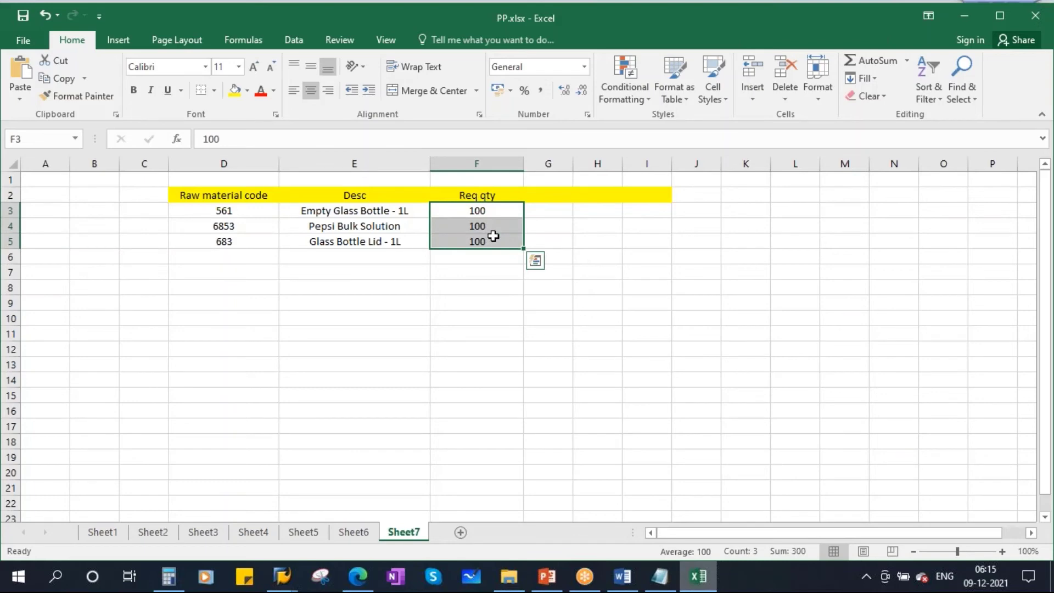
pyautogui.click(553, 195)
pyautogui.moveTo(573, 165); pyautogui.dragTo(595, 166)
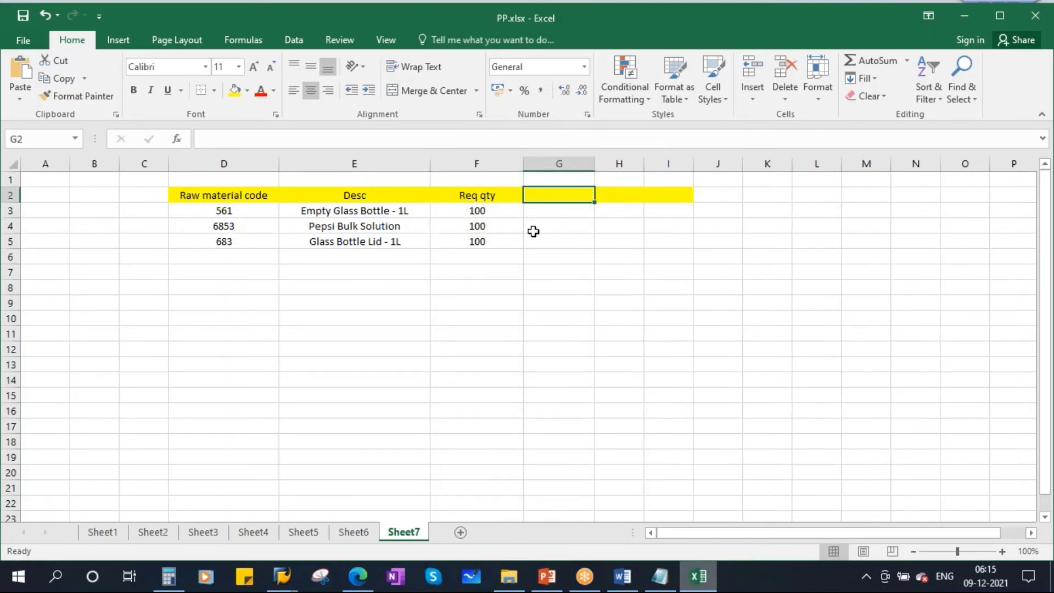
pyautogui.write('qty')
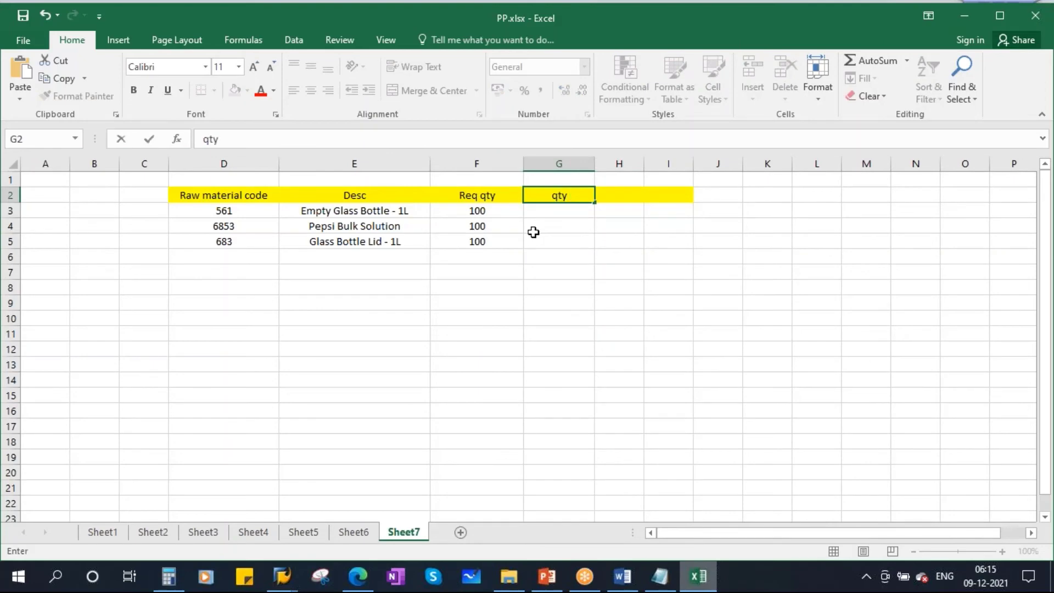
pyautogui.write(' in warehouse')
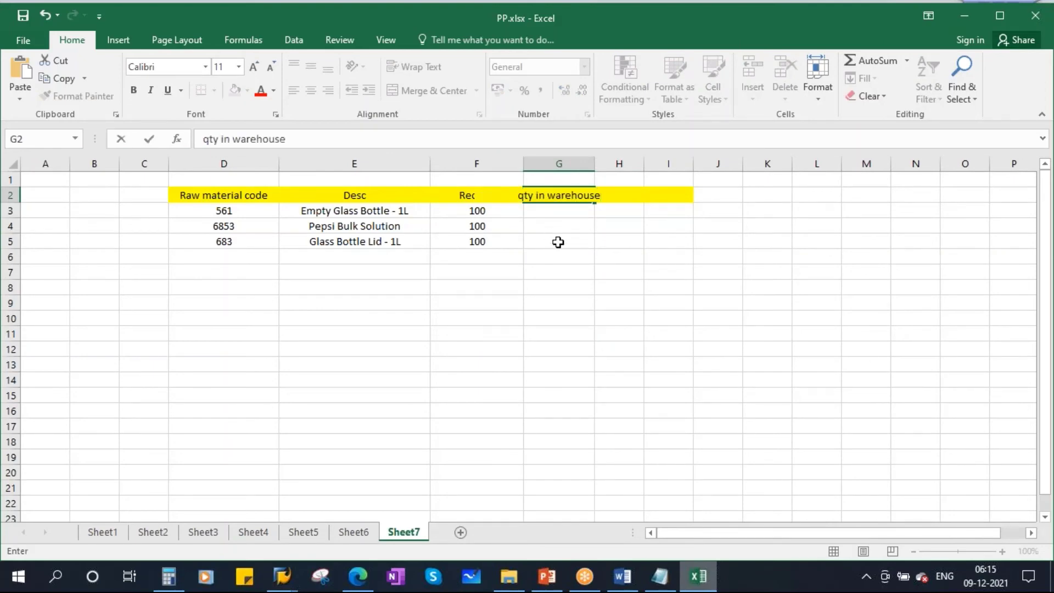
pyautogui.click(558, 242)
pyautogui.moveTo(595, 163); pyautogui.dragTo(644, 165)
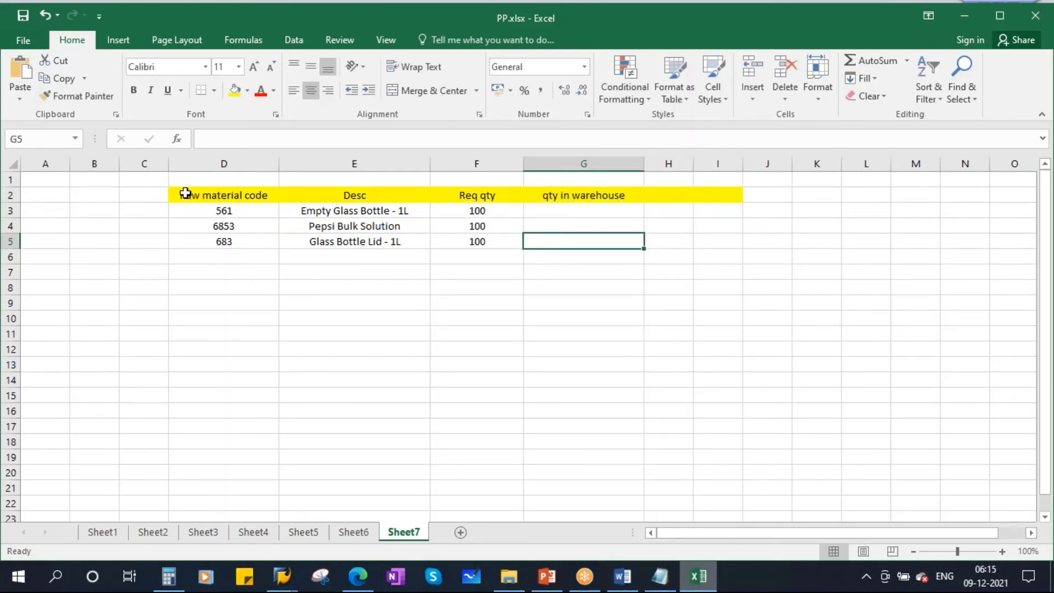
# Step: Make the four column headers in D2:G2 bold
pyautogui.moveTo(185, 193); pyautogui.dragTo(582, 195)
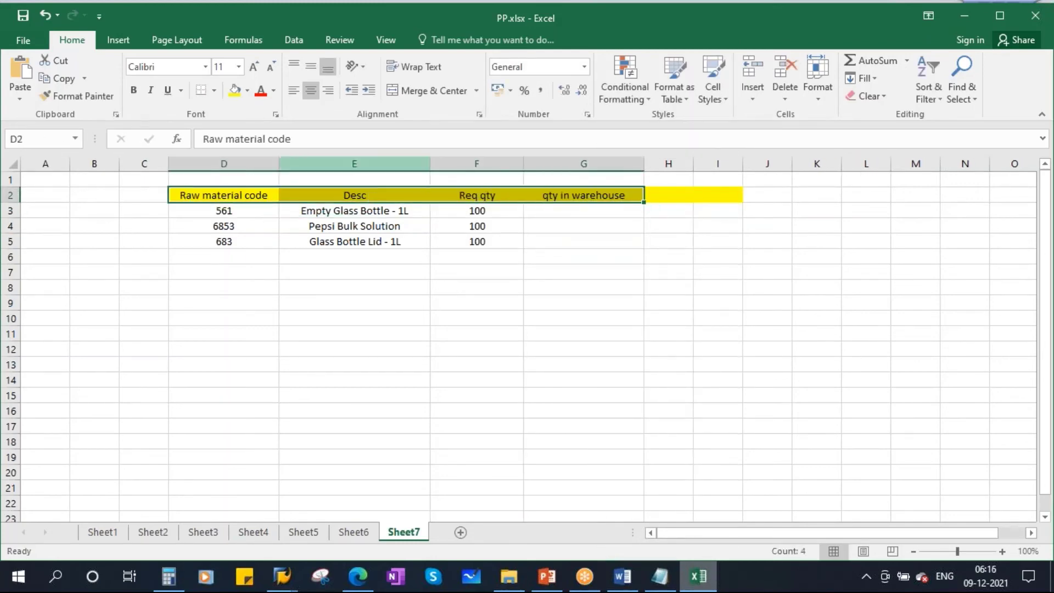
pyautogui.click(134, 91)
pyautogui.click(471, 301)
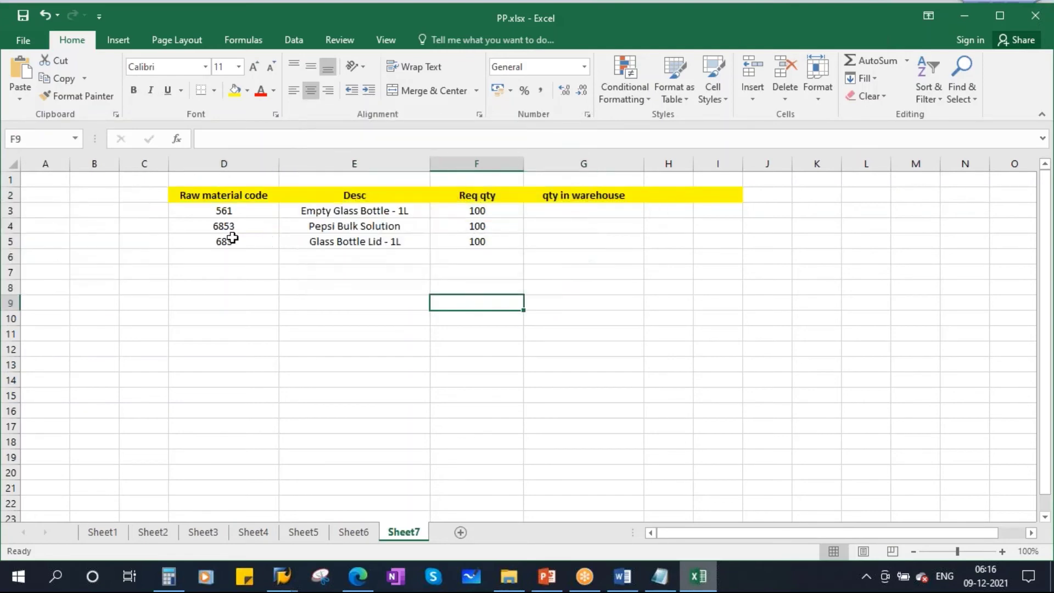
# Step: Switch back to the SAP production order, start a new session and open the stock overview transaction MMBE
pyautogui.click(225, 211)
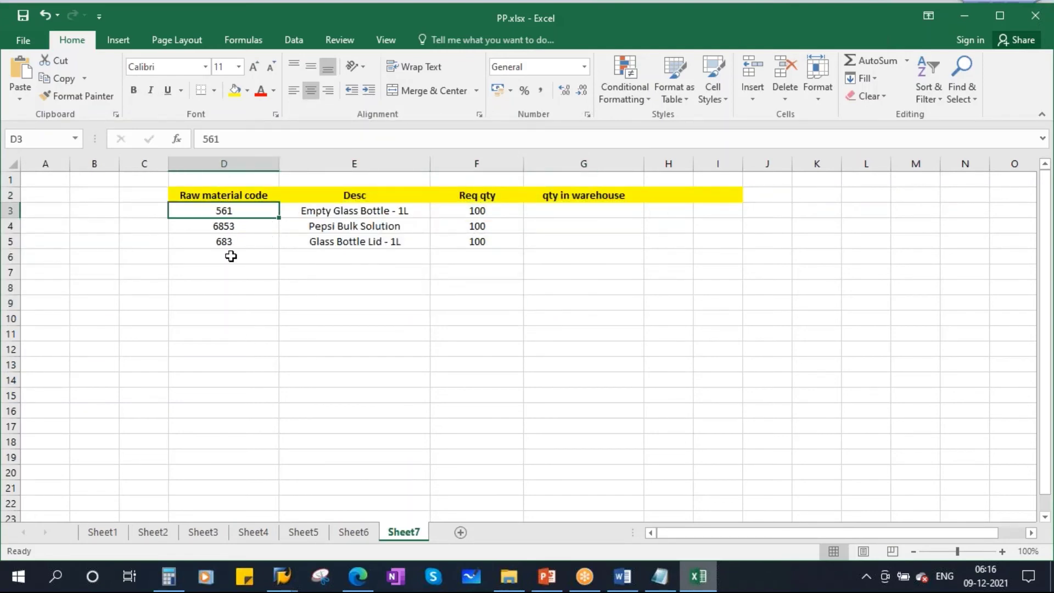
pyautogui.click(281, 578)
pyautogui.click(392, 534)
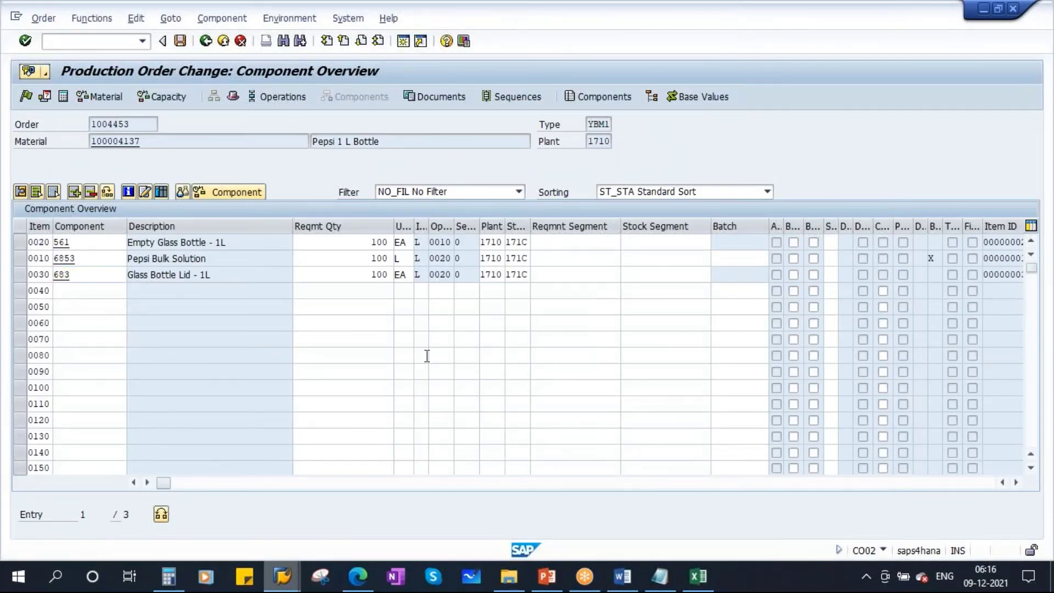
pyautogui.hotkey('ctrl', 'n')
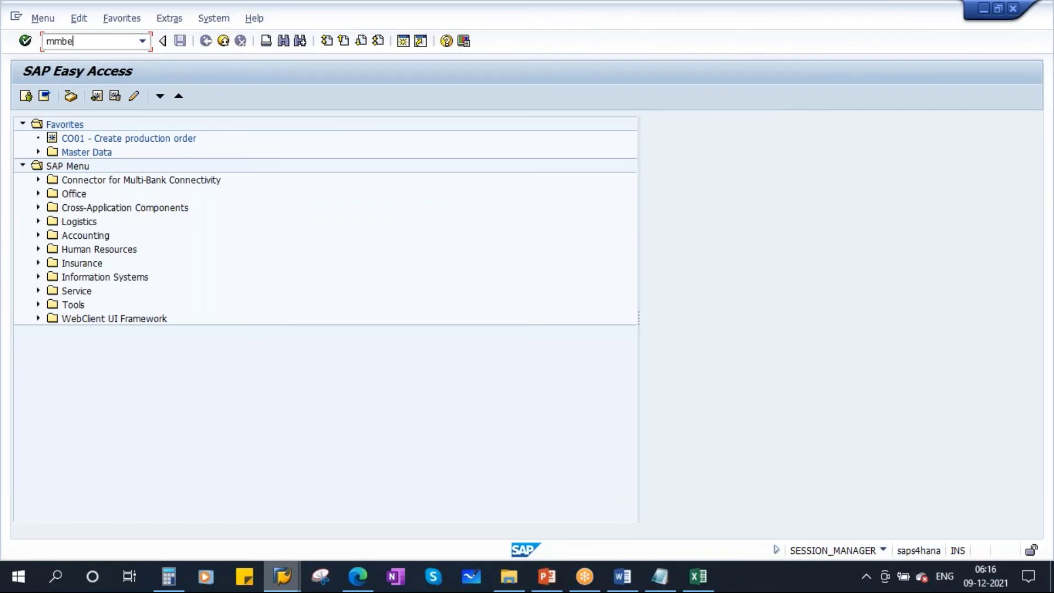
pyautogui.press('Return')
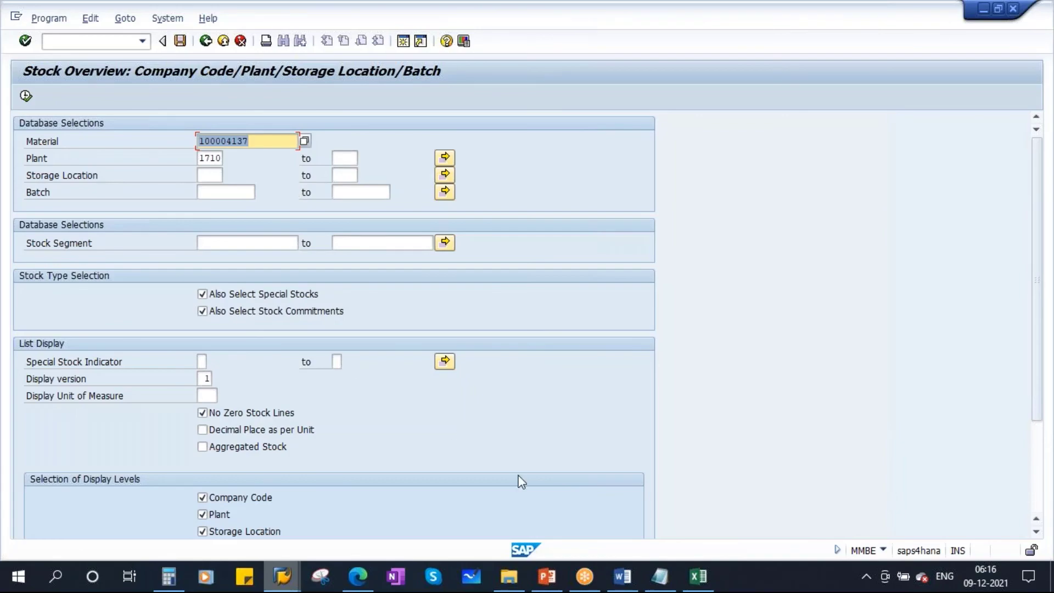
# Step: Look up material code 561 in the Excel table, display its stock overview in SAP and check the unrestricted-use stock in storage location 171C
pyautogui.click(698, 576)
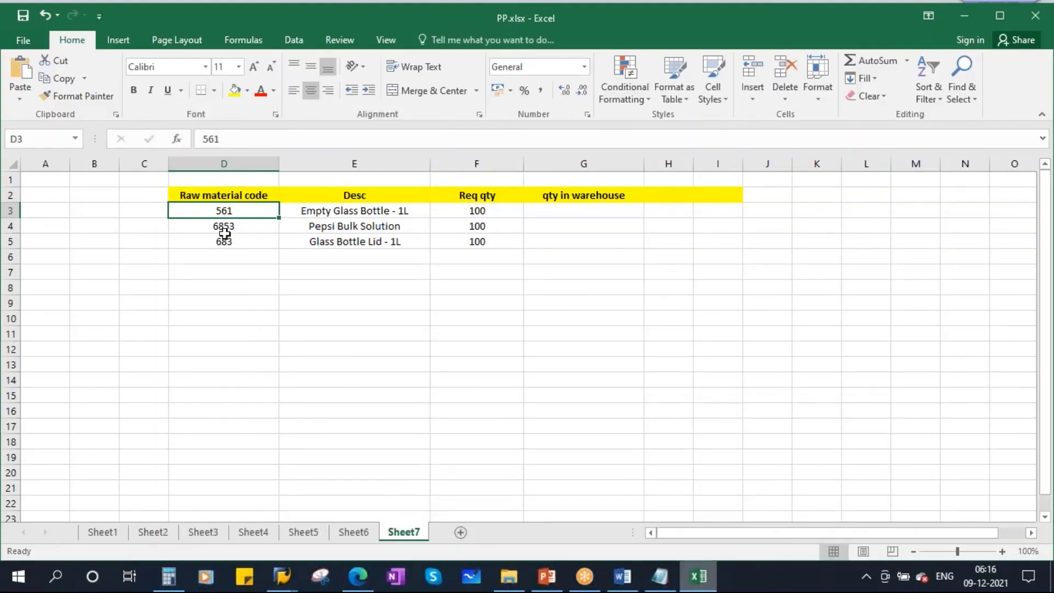
pyautogui.hotkey('alt', 'Tab')
pyautogui.write('56')
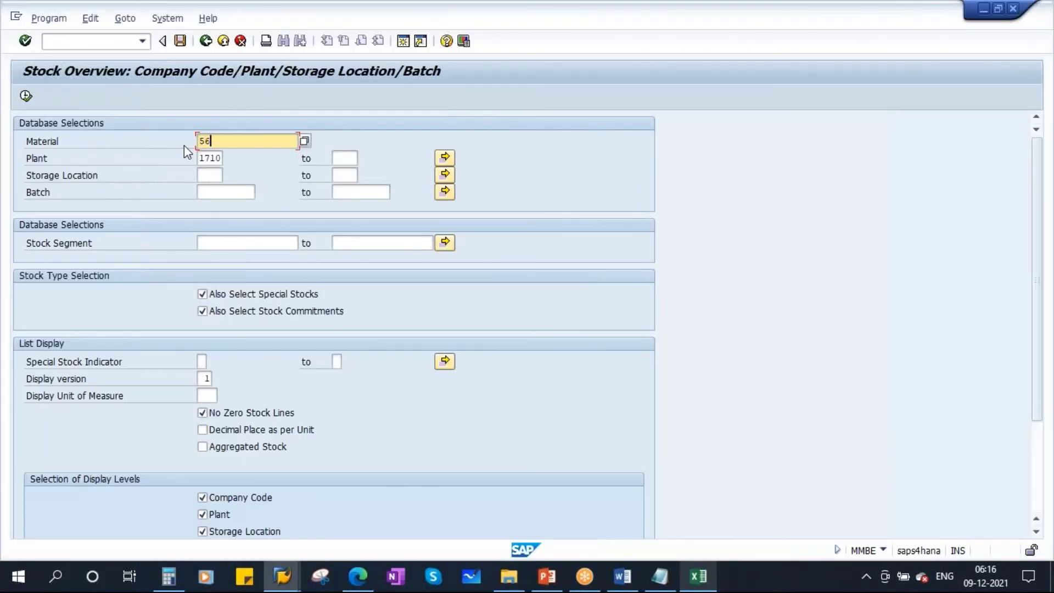
pyautogui.write('1')
pyautogui.press('Tab')
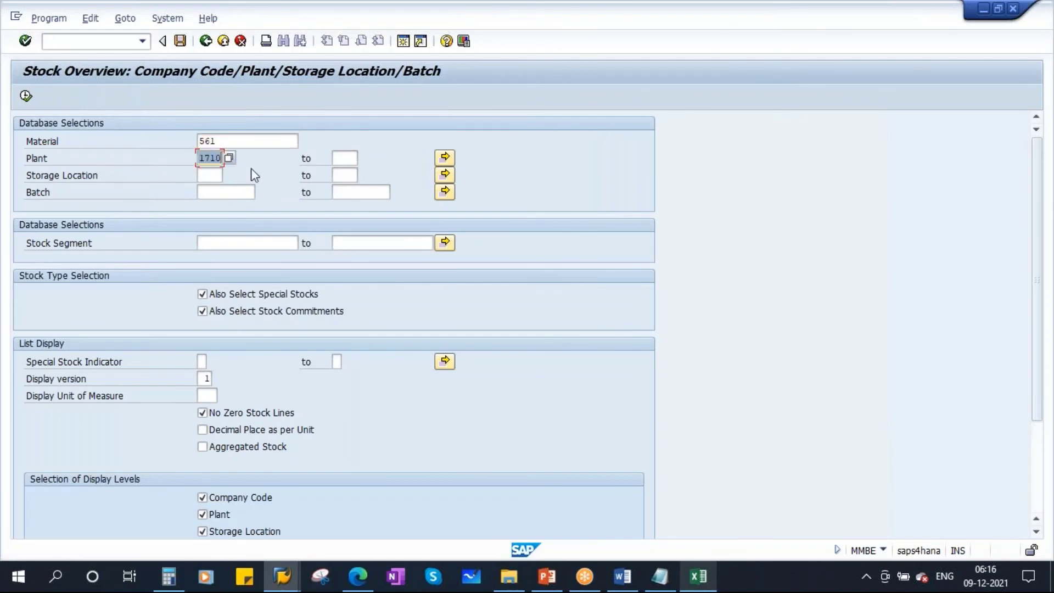
pyautogui.click(25, 96)
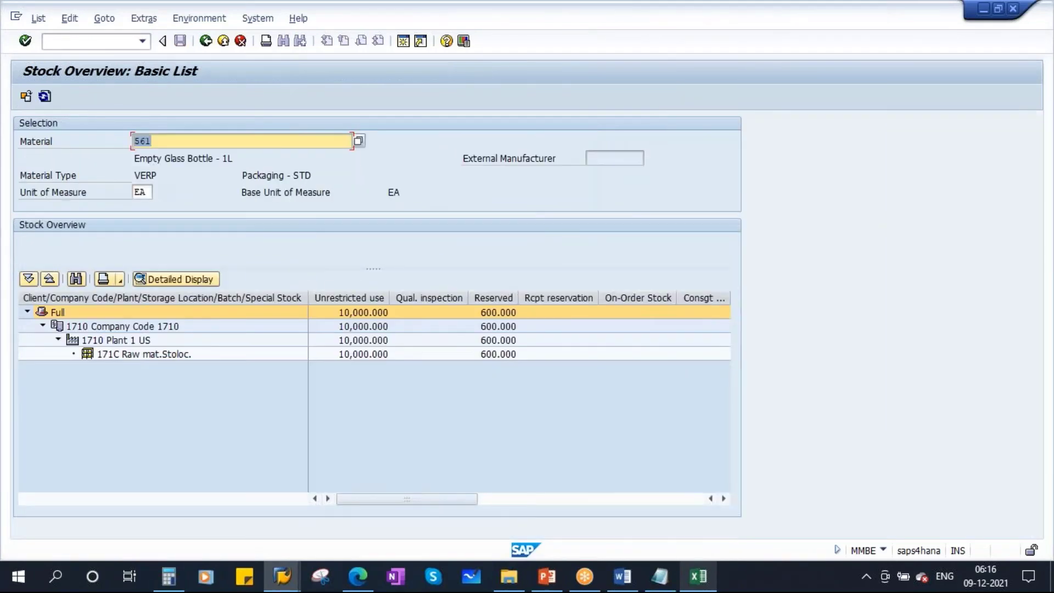
pyautogui.click(359, 355)
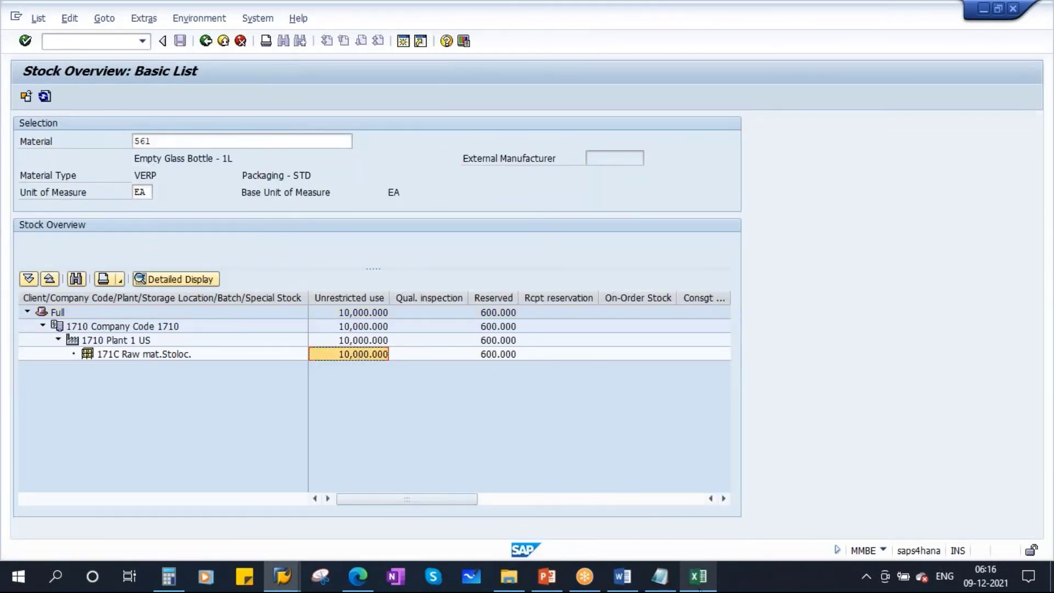
# Step: Switch to Excel and enter 10,000 in G3 as the warehouse quantity of Empty Glass Bottle - 1L, comparing it with the required quantity
pyautogui.click(697, 576)
pyautogui.click(563, 209)
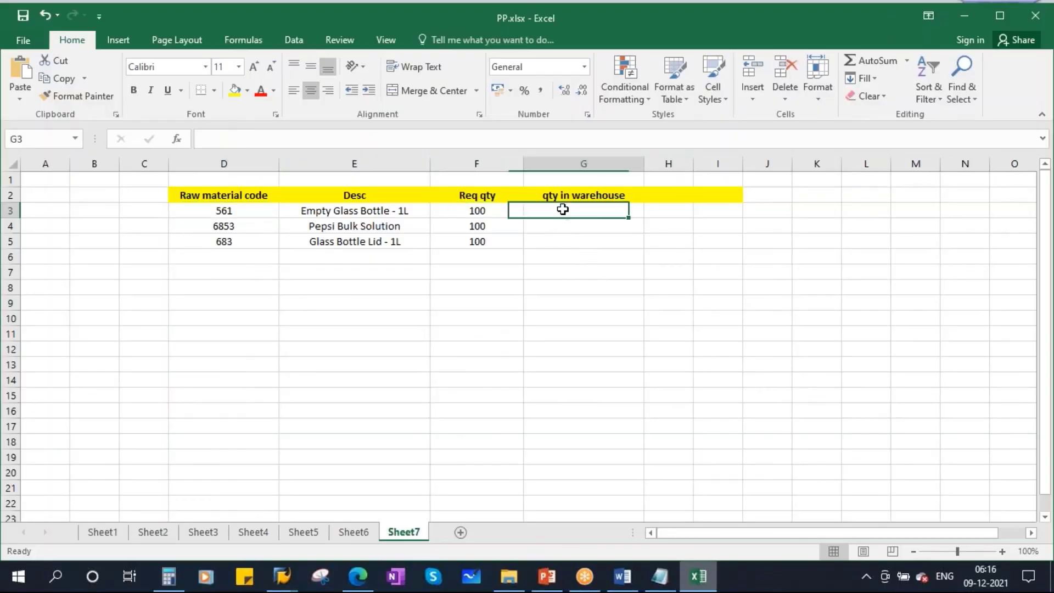
pyautogui.write('10')
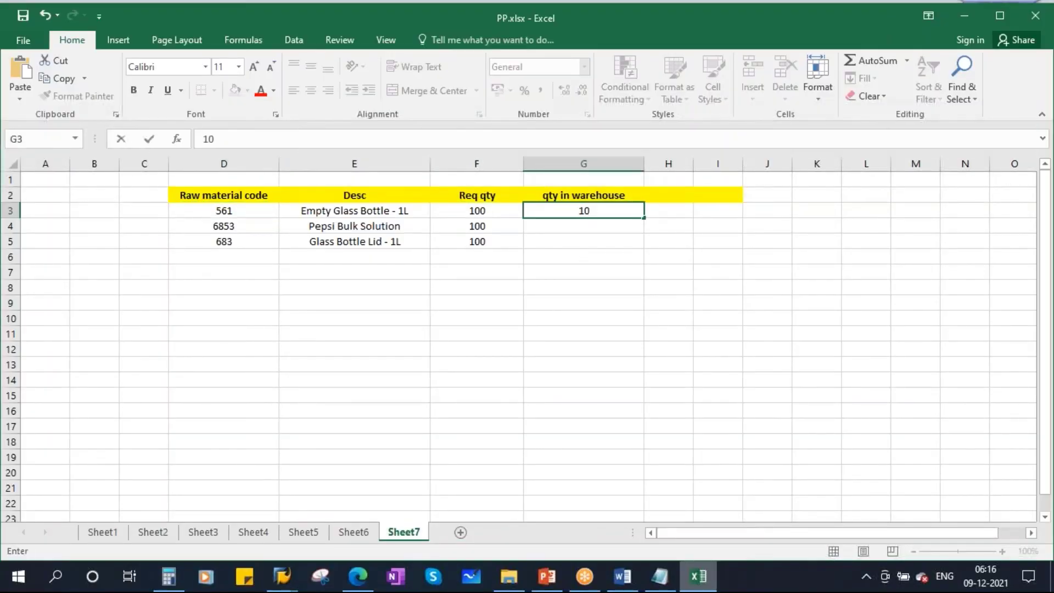
pyautogui.write(',000')
pyautogui.click(358, 214)
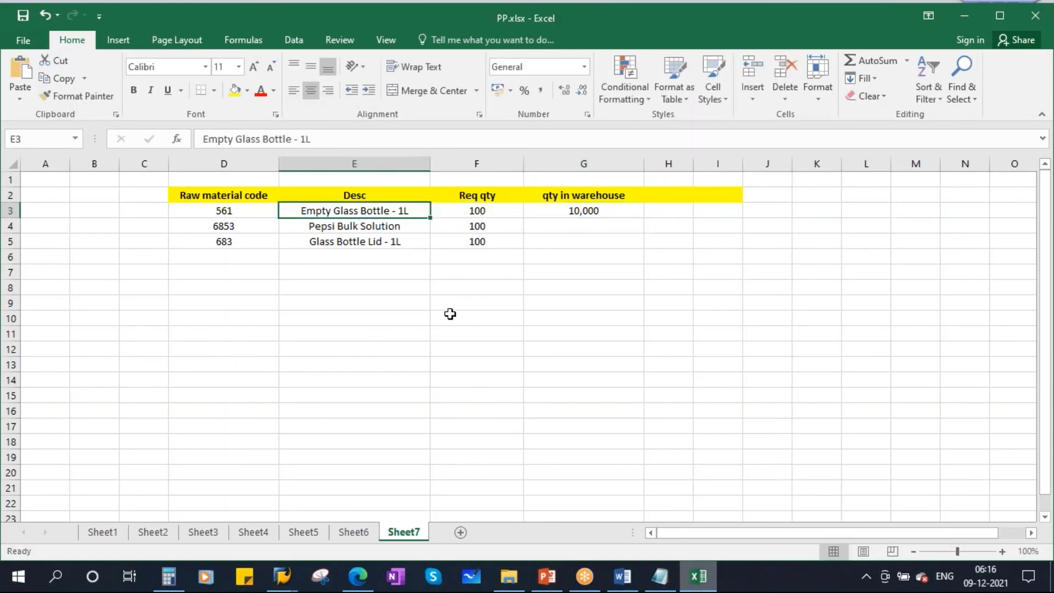
pyautogui.click(478, 211)
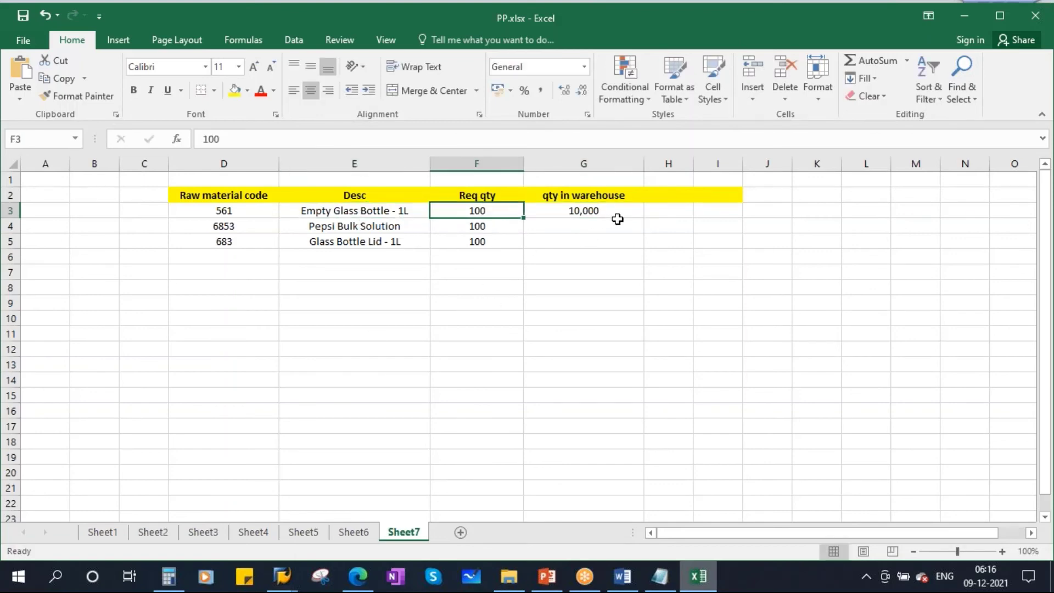
pyautogui.click(600, 213)
# Step: Switch to SAP, display the stock overview for material 6853 from the table and check the unrestricted-use stock of its batch
pyautogui.click(230, 231)
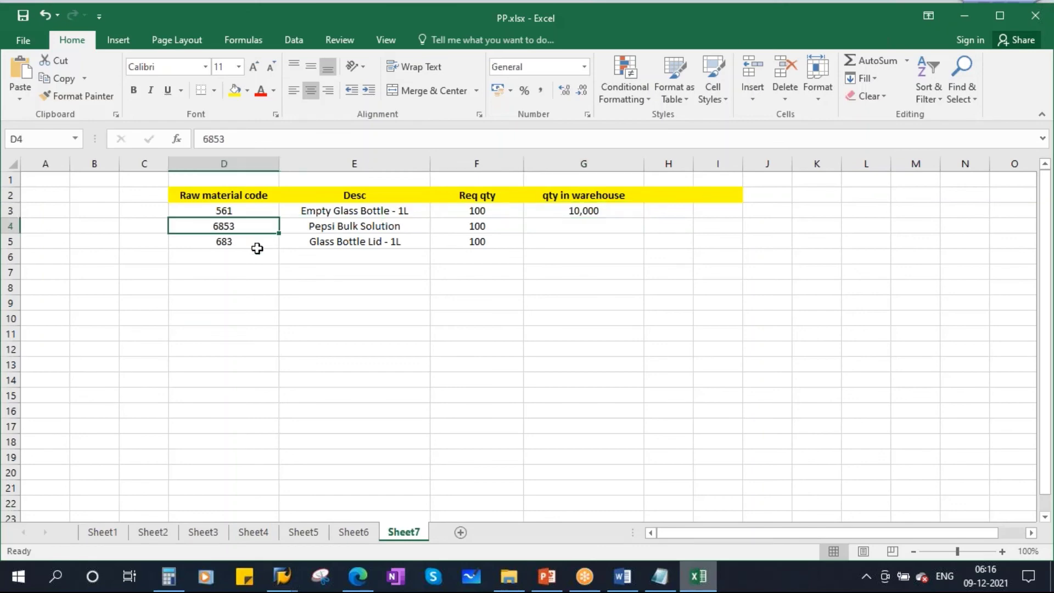
pyautogui.hotkey('alt', 'Tab')
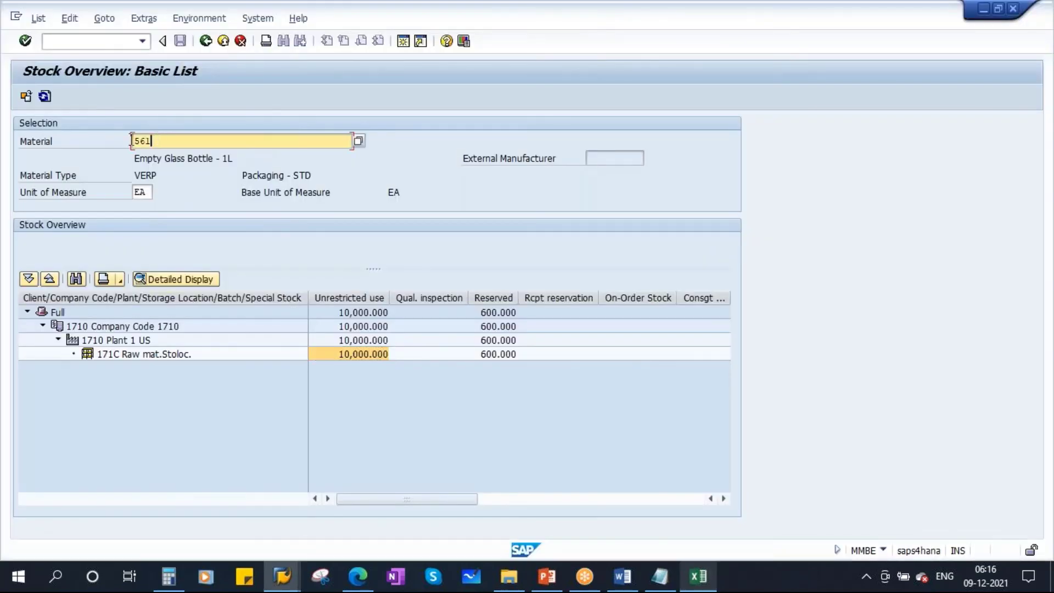
pyautogui.write('68')
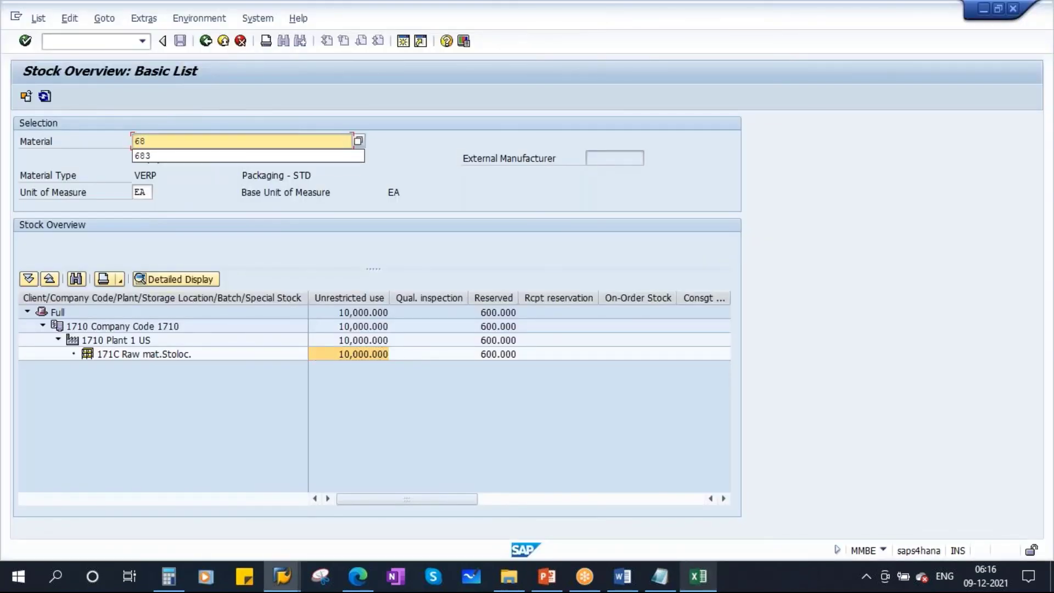
pyautogui.write('53')
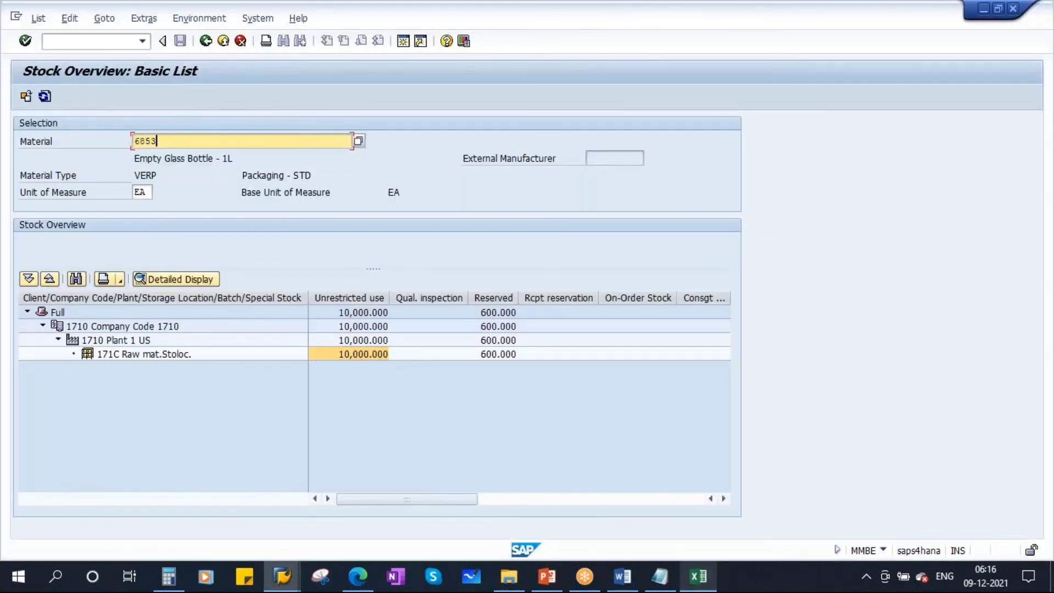
pyautogui.click(26, 97)
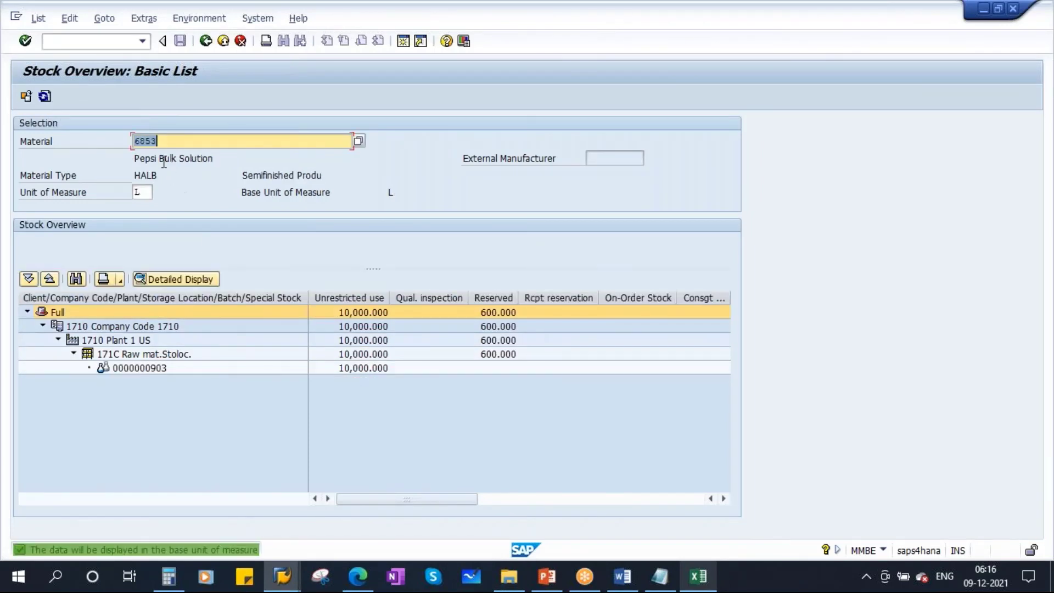
pyautogui.moveTo(134, 159); pyautogui.dragTo(232, 161)
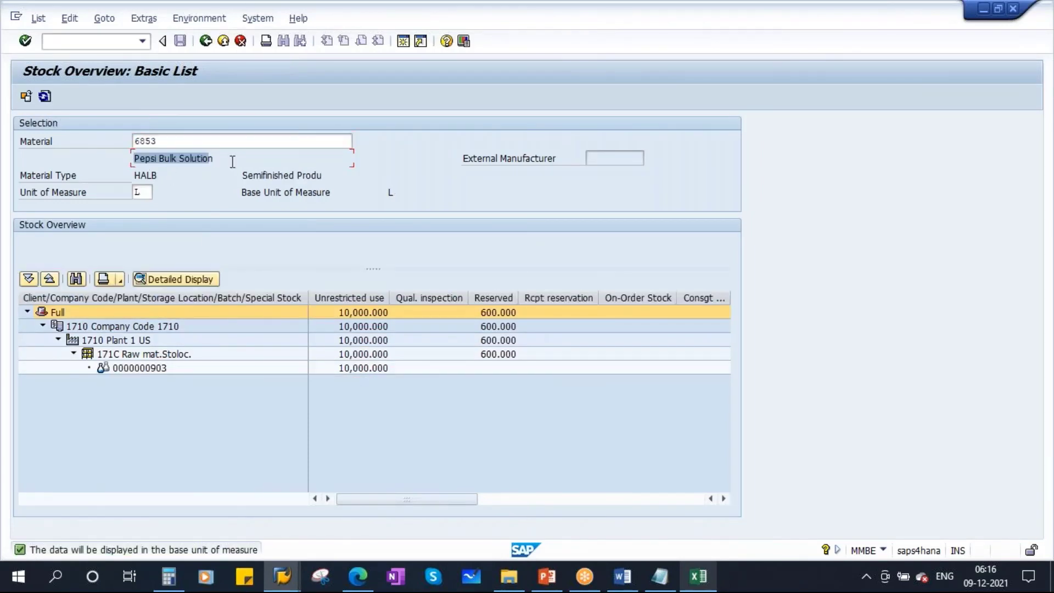
pyautogui.click(147, 371)
pyautogui.click(359, 367)
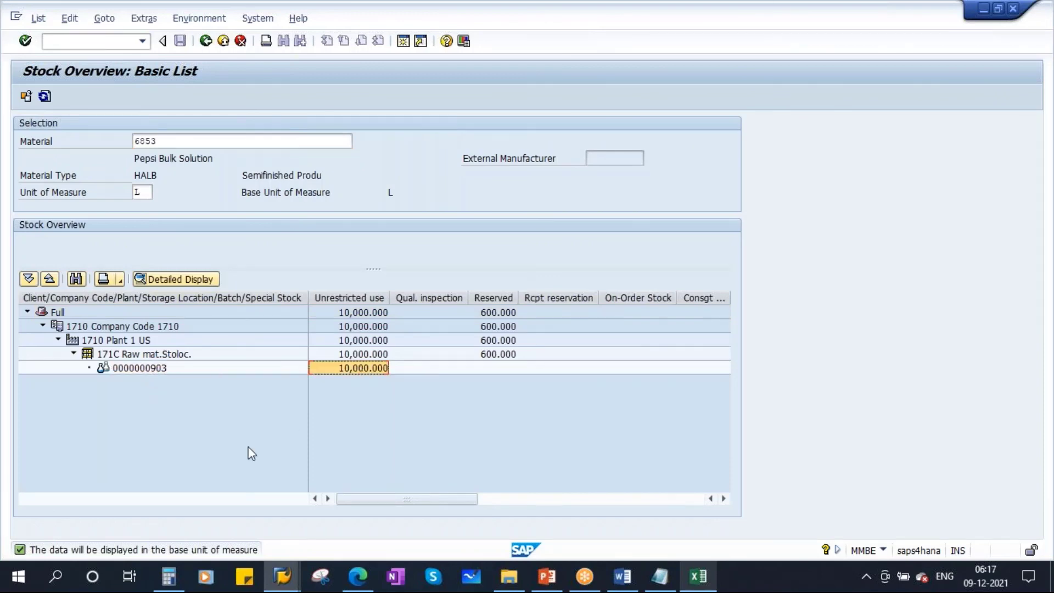
# Step: Switch to Excel and enter 10000 in G4 as the warehouse quantity of Pepsi Bulk Solution, comparing it with the required quantity
pyautogui.click(698, 577)
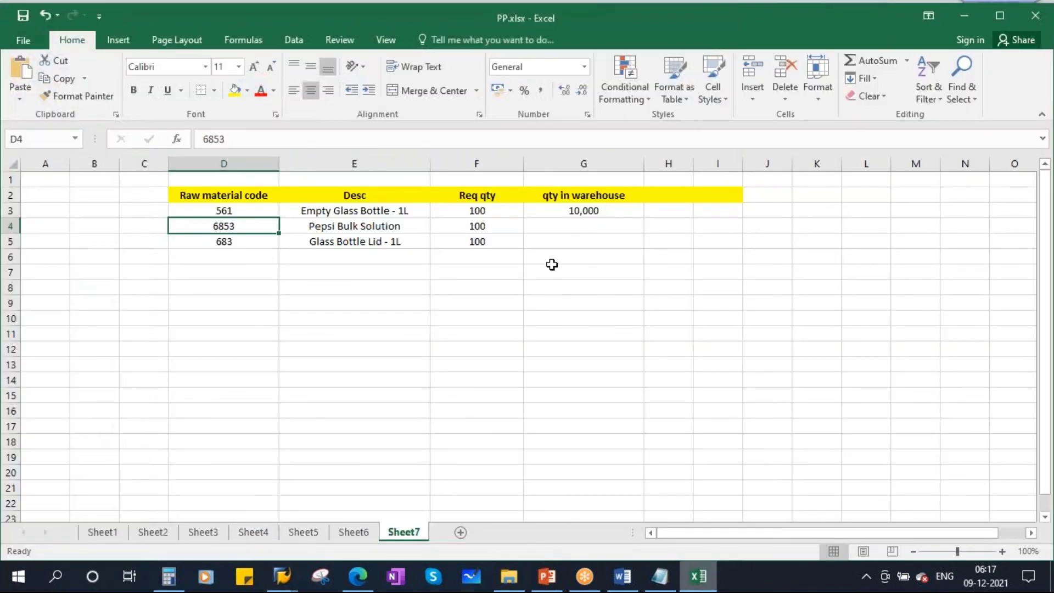
pyautogui.write('10000')
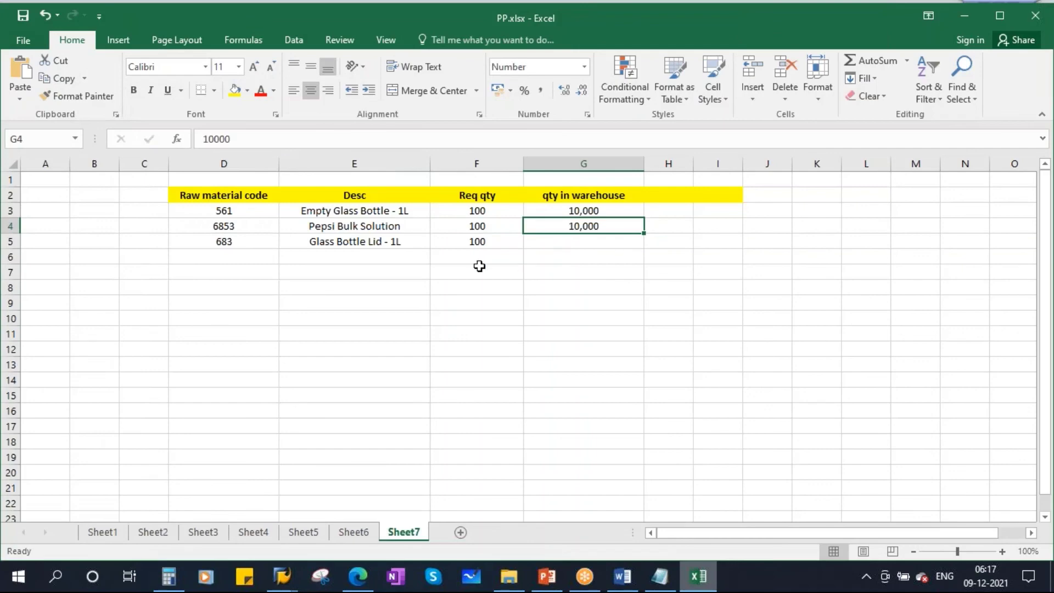
pyautogui.click(482, 230)
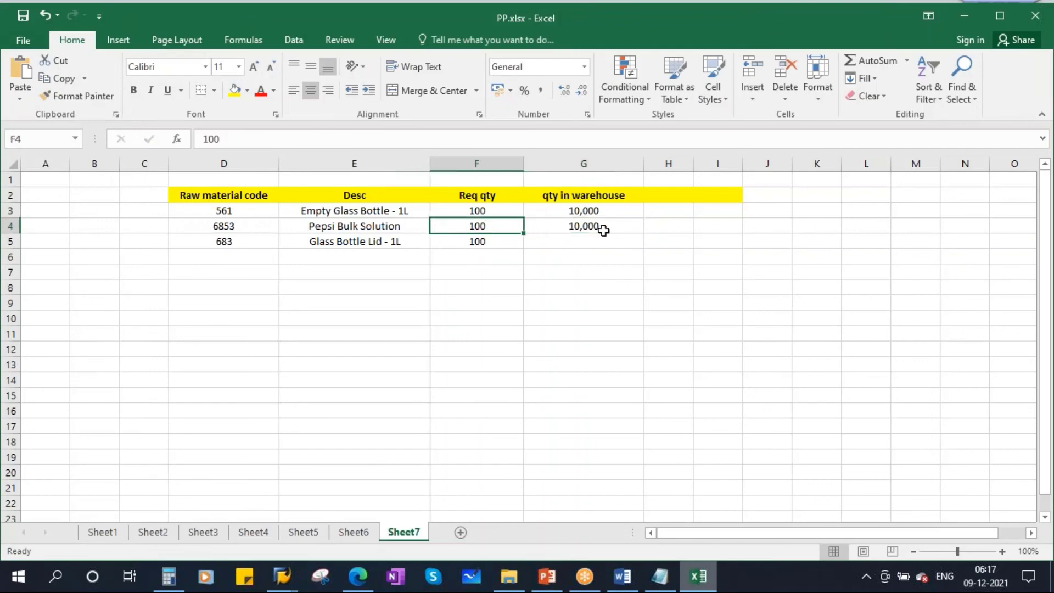
pyautogui.click(606, 228)
# Step: Switch to SAP, display the stock overview for material 683 from the table and check its unrestricted-use stock in storage location 171C
pyautogui.click(213, 242)
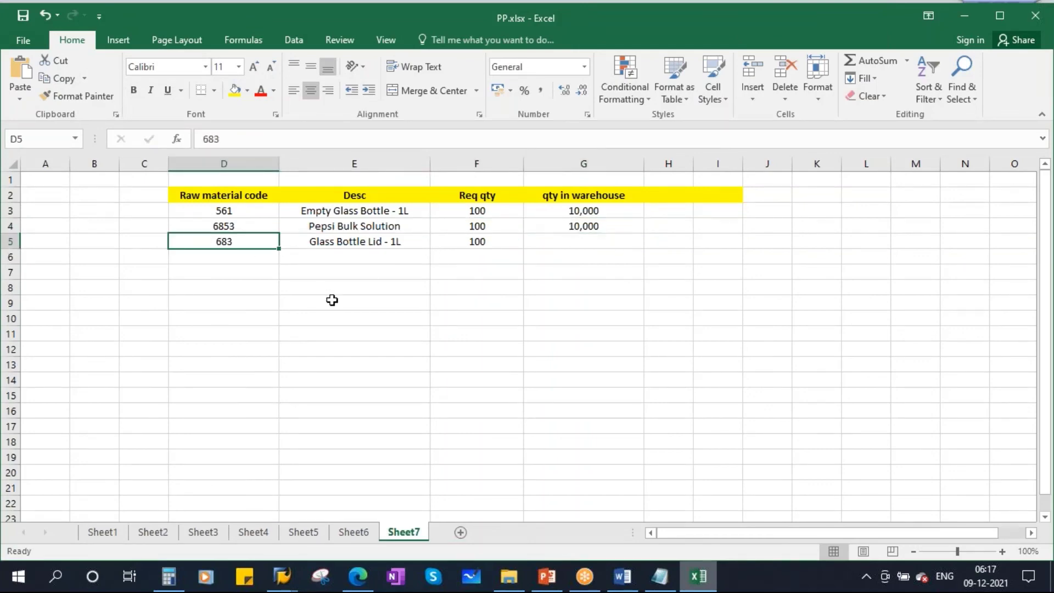
pyautogui.hotkey('alt', 'Tab')
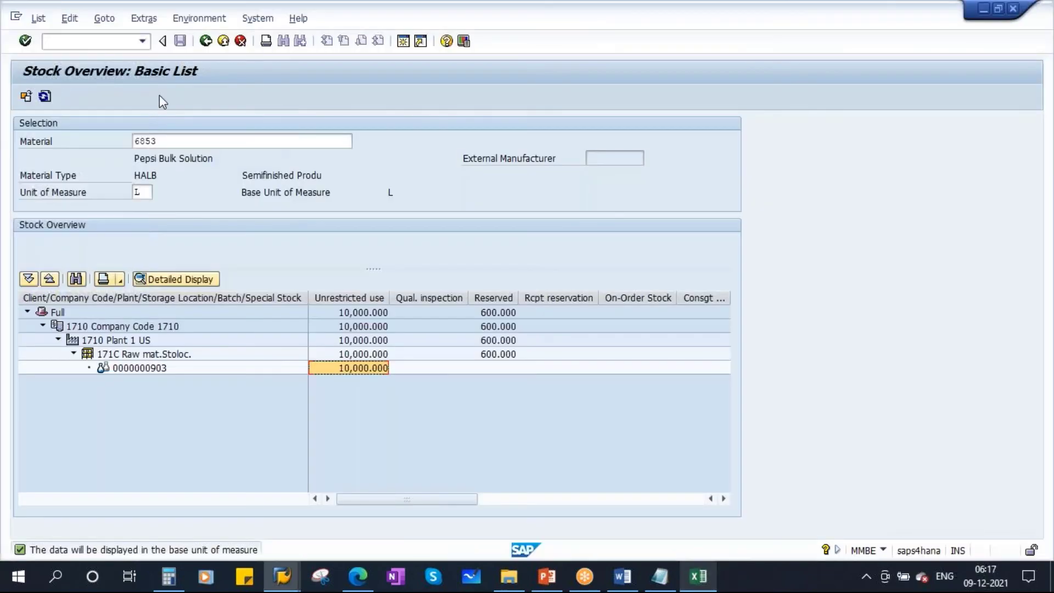
pyautogui.doubleClick(176, 145)
pyautogui.write('683')
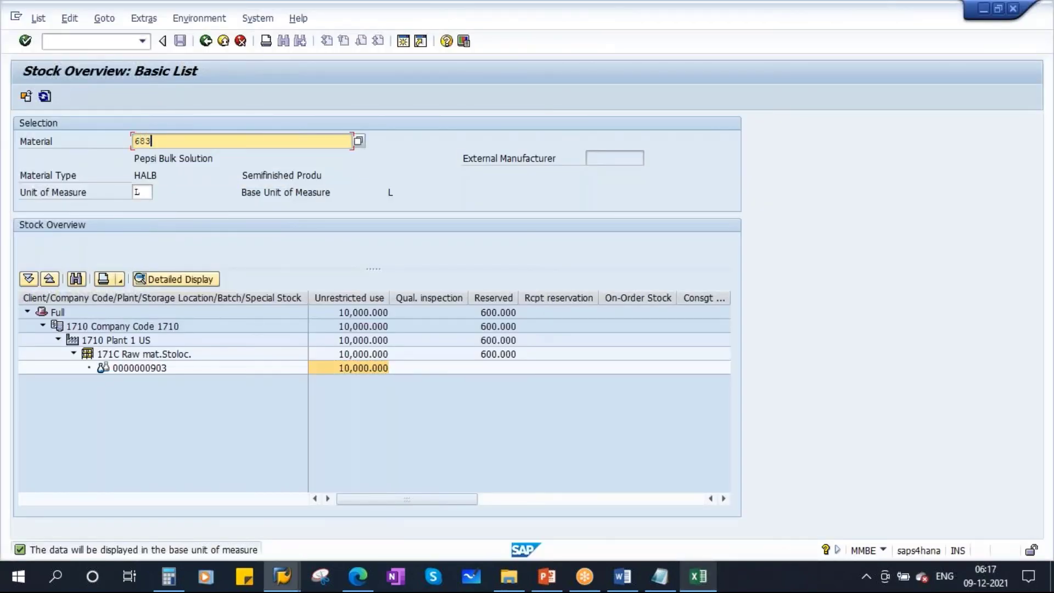
pyautogui.click(26, 96)
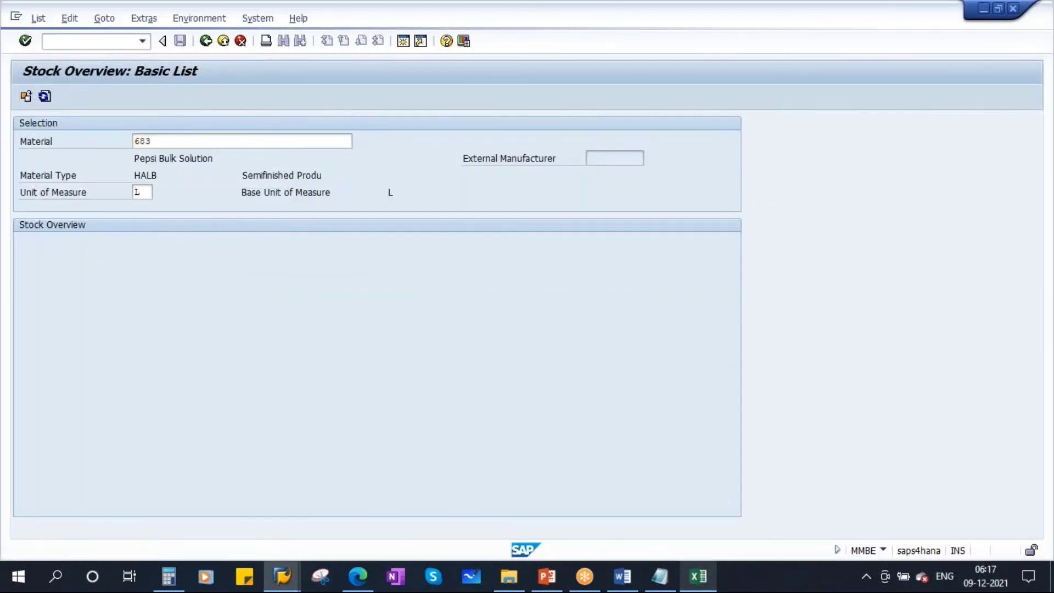
pyautogui.press('Return')
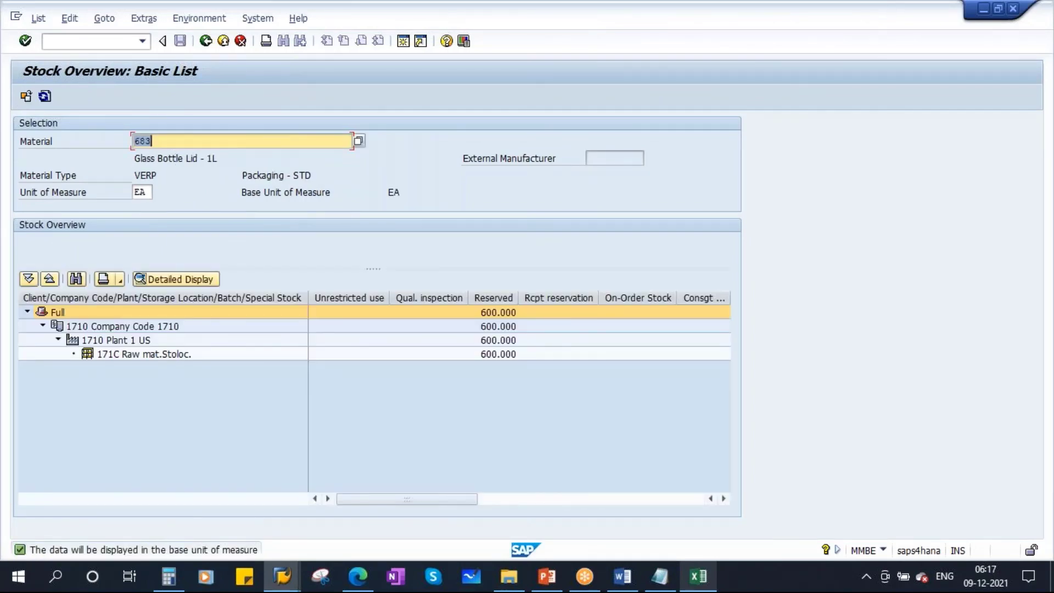
pyautogui.moveTo(243, 160); pyautogui.dragTo(136, 164)
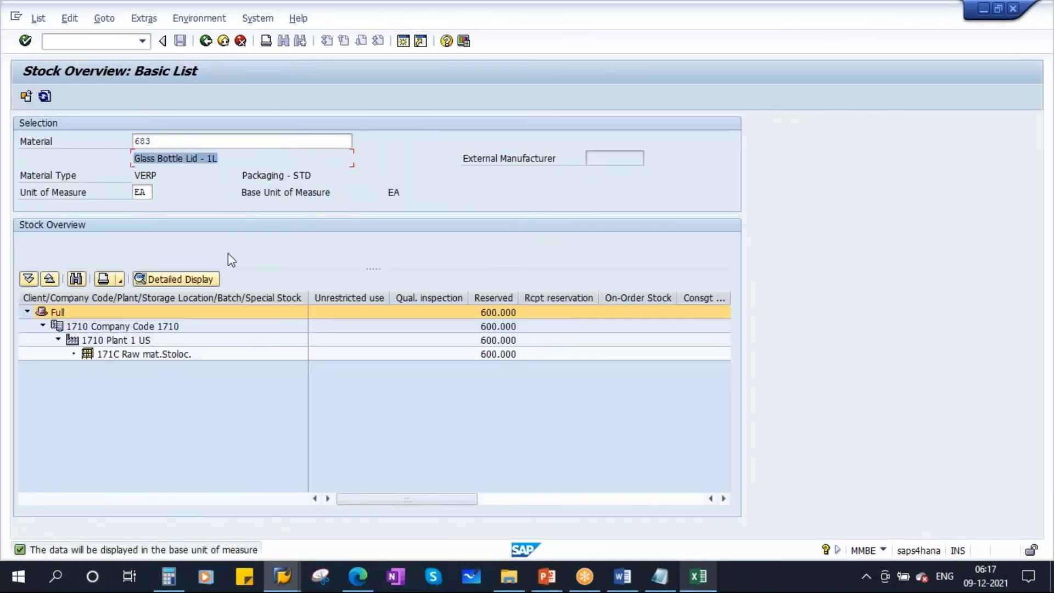
pyautogui.click(340, 354)
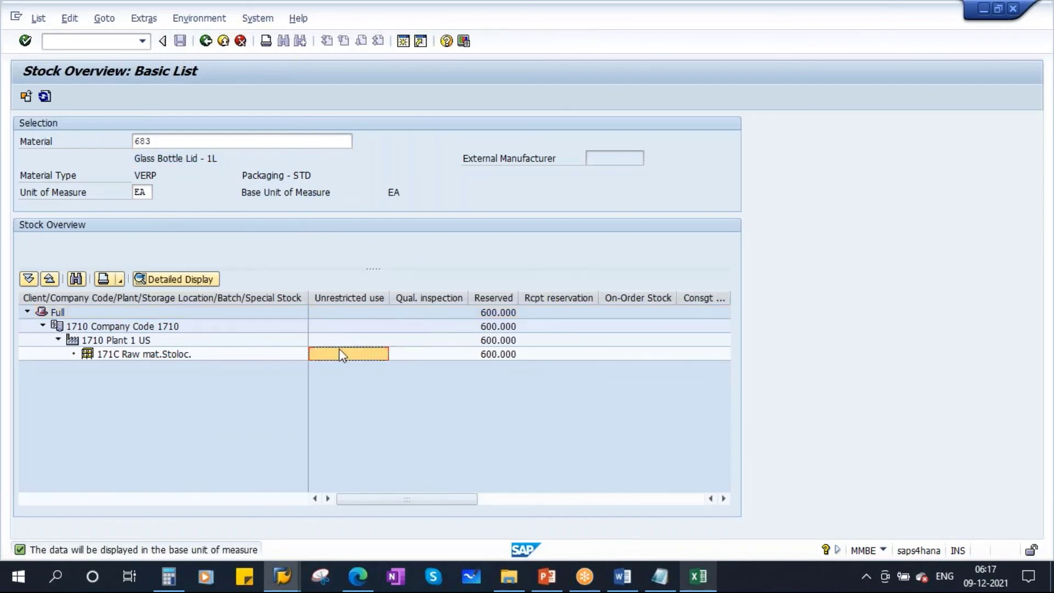
pyautogui.click(356, 299)
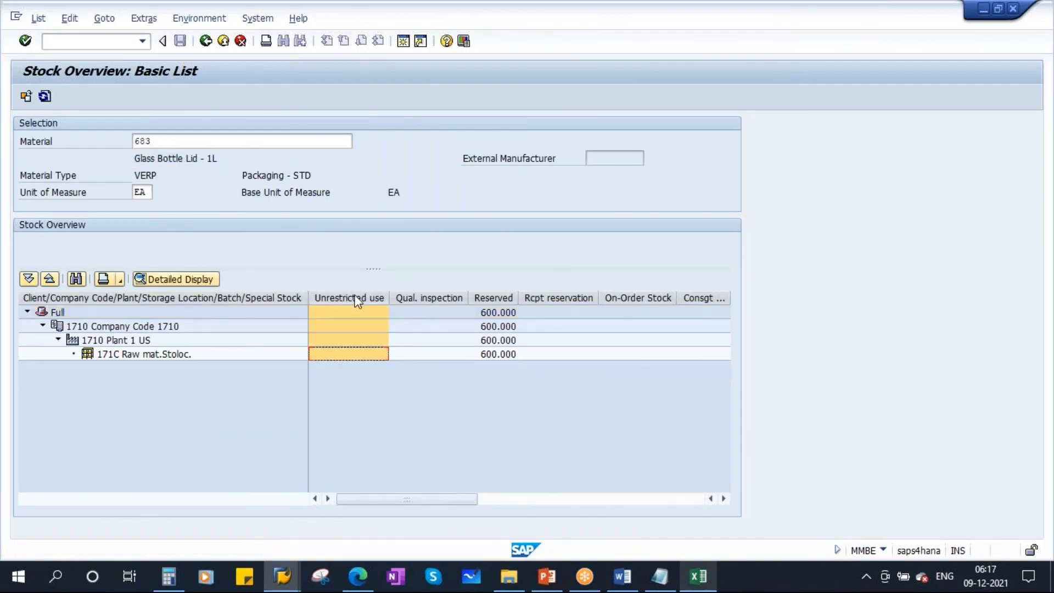
pyautogui.click(359, 354)
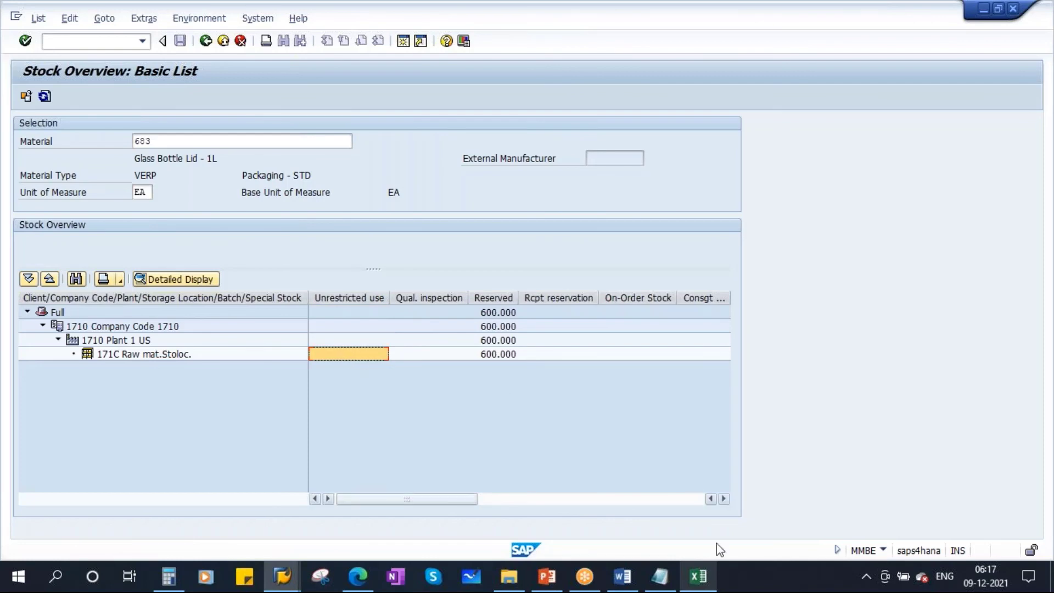
# Step: Switch to Excel, enter 0 in G5 as the warehouse quantity of Glass Bottle Lid - 1L and review the component rows
pyautogui.click(699, 576)
pyautogui.click(580, 240)
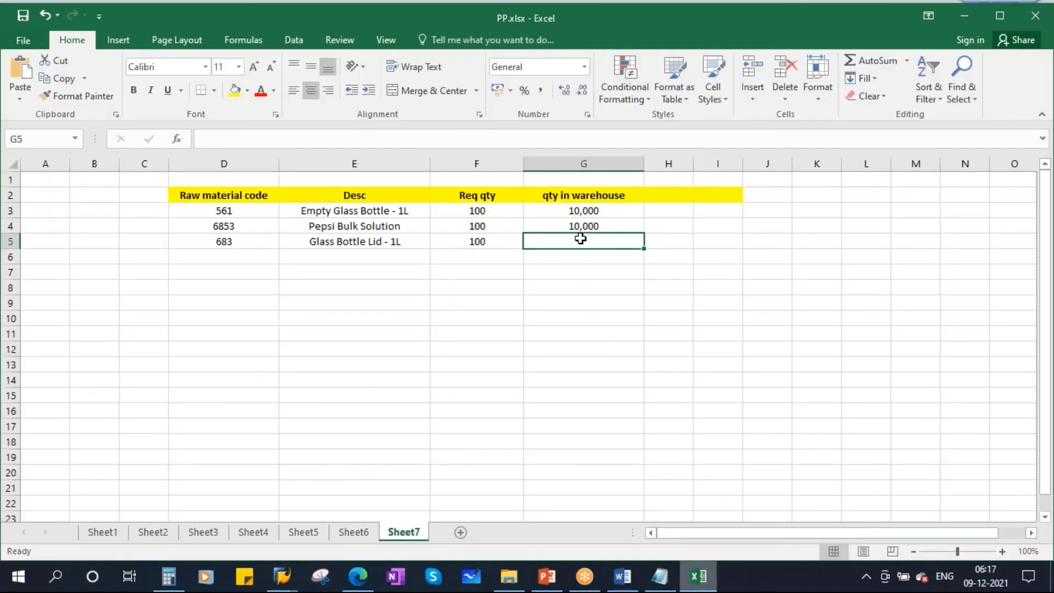
pyautogui.write('0')
pyautogui.click(631, 362)
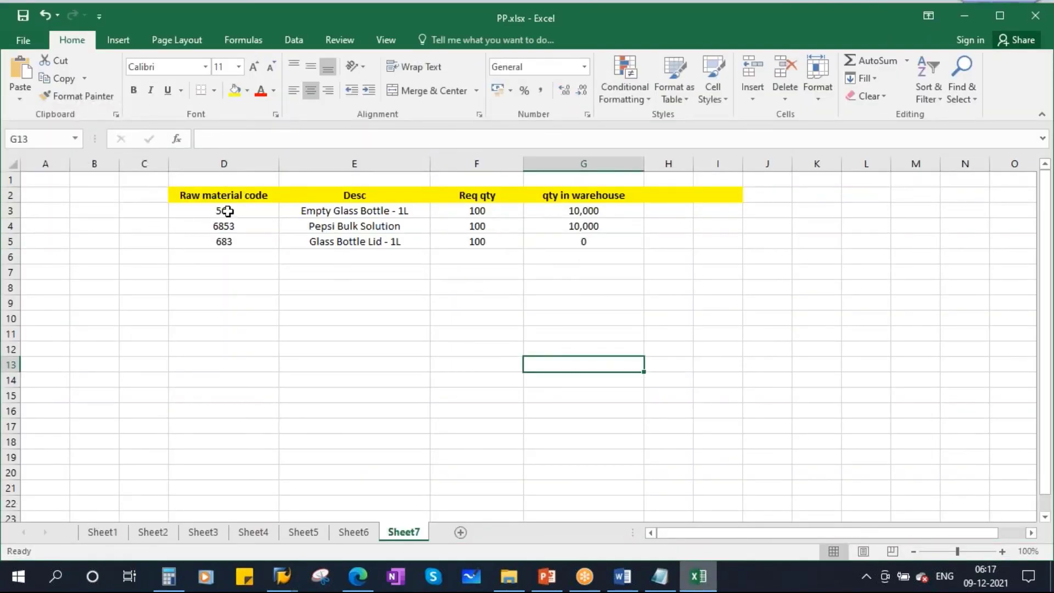
pyautogui.moveTo(223, 210); pyautogui.dragTo(610, 247)
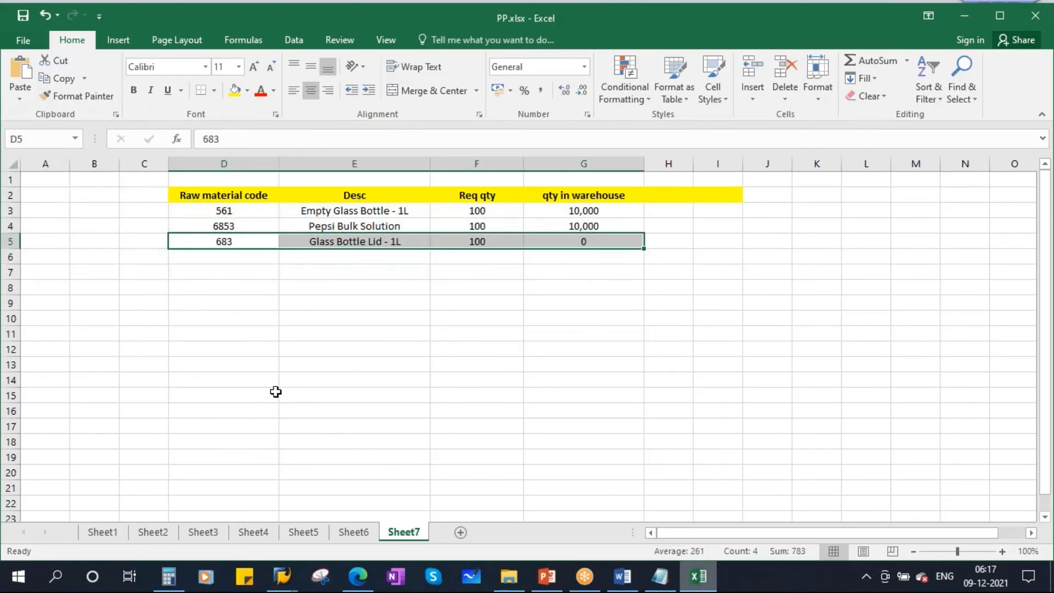
# Step: Switch to the availability check presentation in PowerPoint and show slide 6, Material Availability Check
pyautogui.click(547, 585)
pyautogui.scroll(-3, 101, 484)
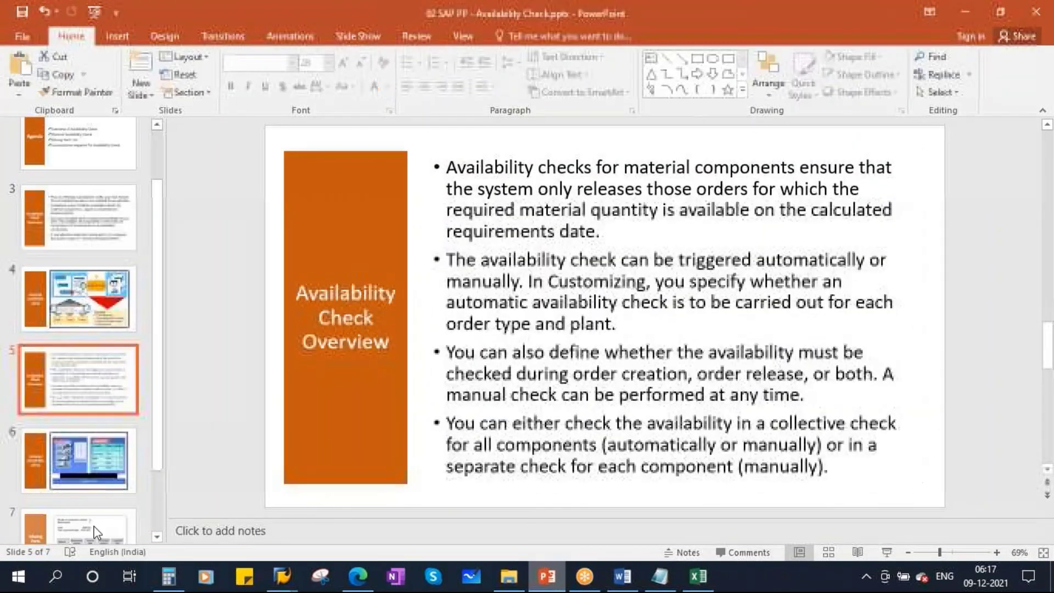
pyautogui.click(101, 485)
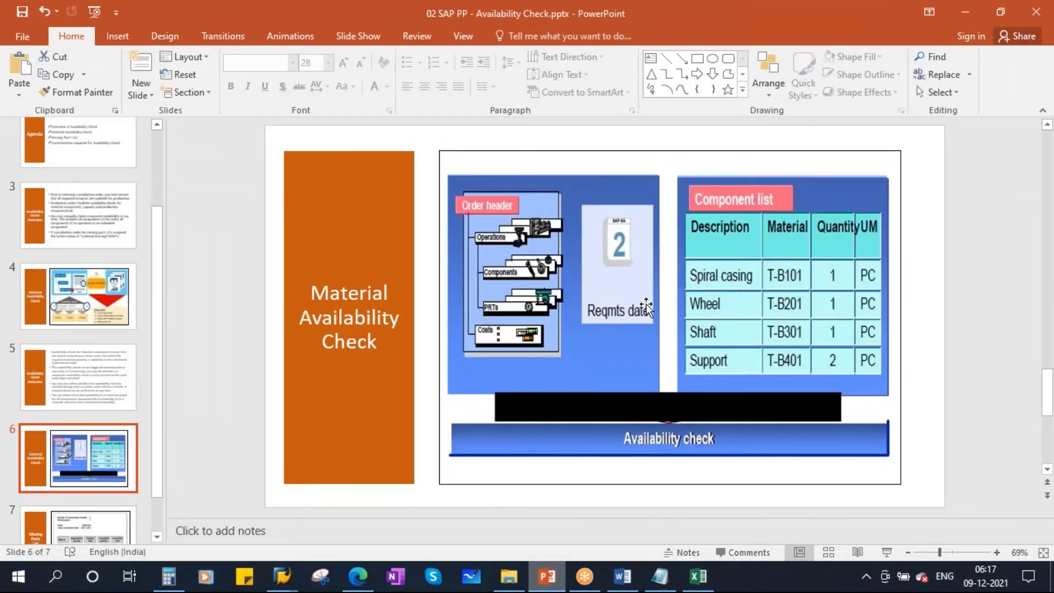